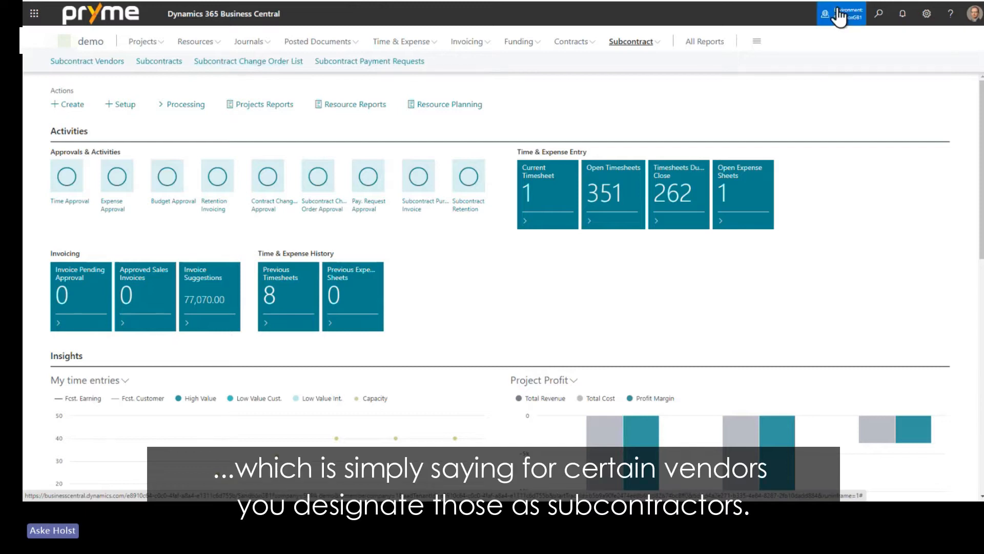
Find the Vendors list and open the vendor card of First Up Consultants to check its Subcontractor setting.
{"action": "key", "text": "alt+q"}
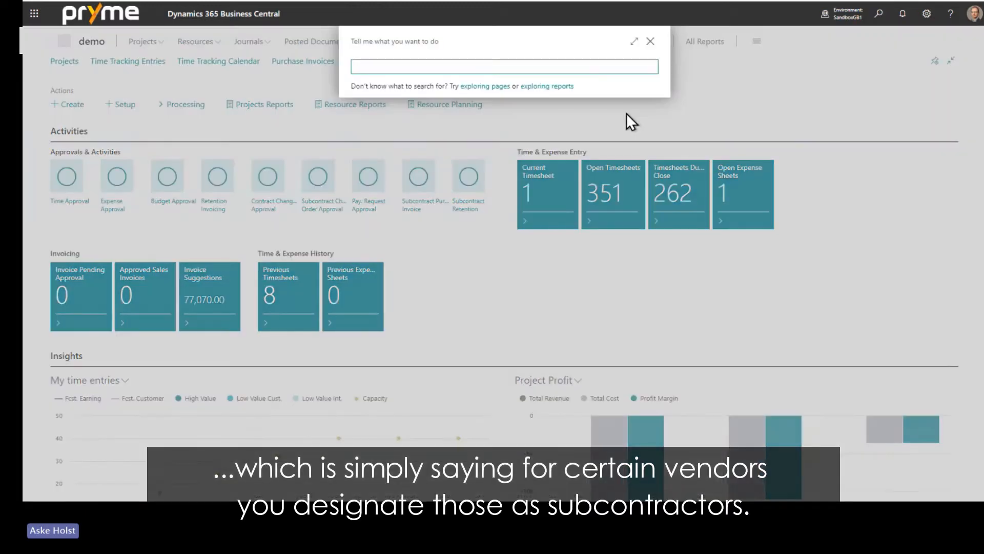
{"action": "type", "text": "vendor"}
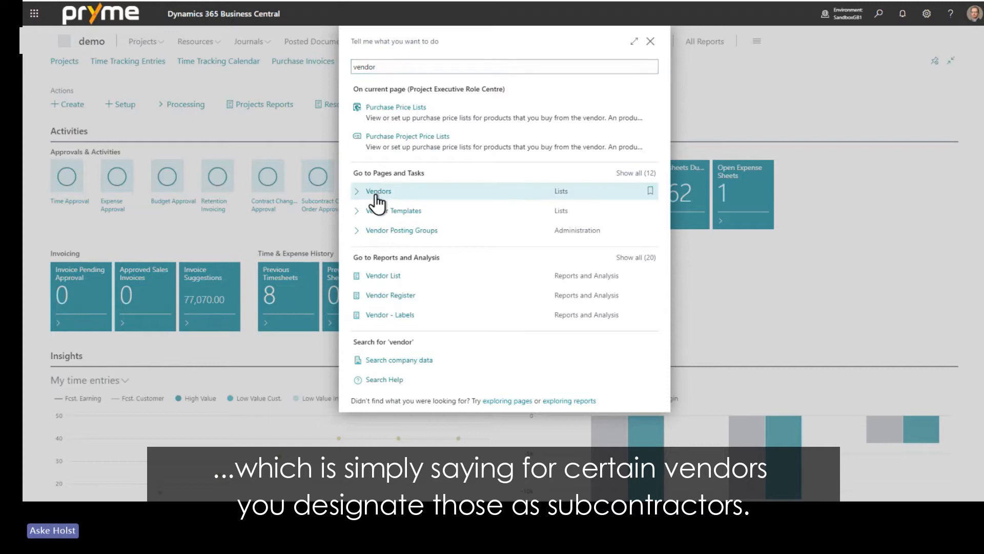
{"action": "left_click", "coordinate": [376, 195]}
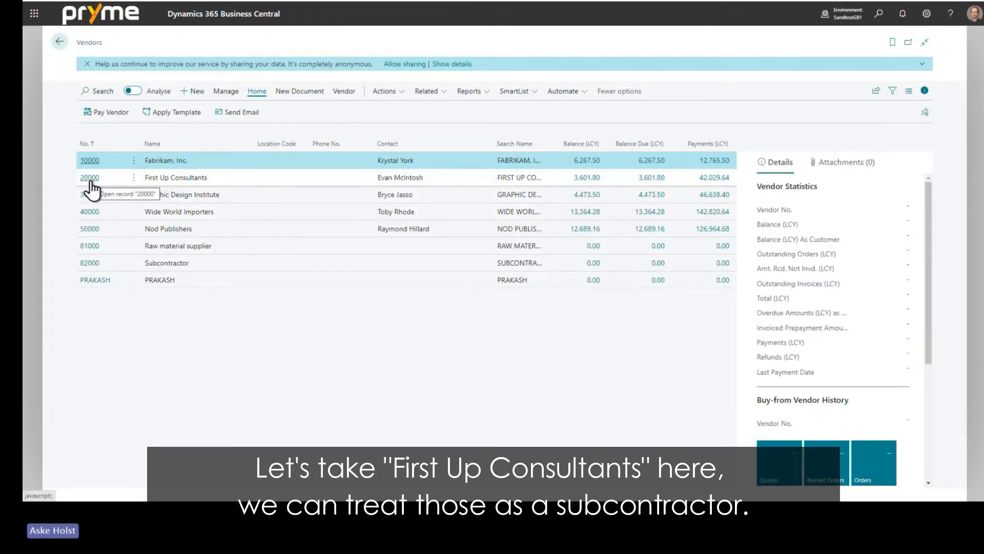
{"action": "left_click", "coordinate": [90, 178]}
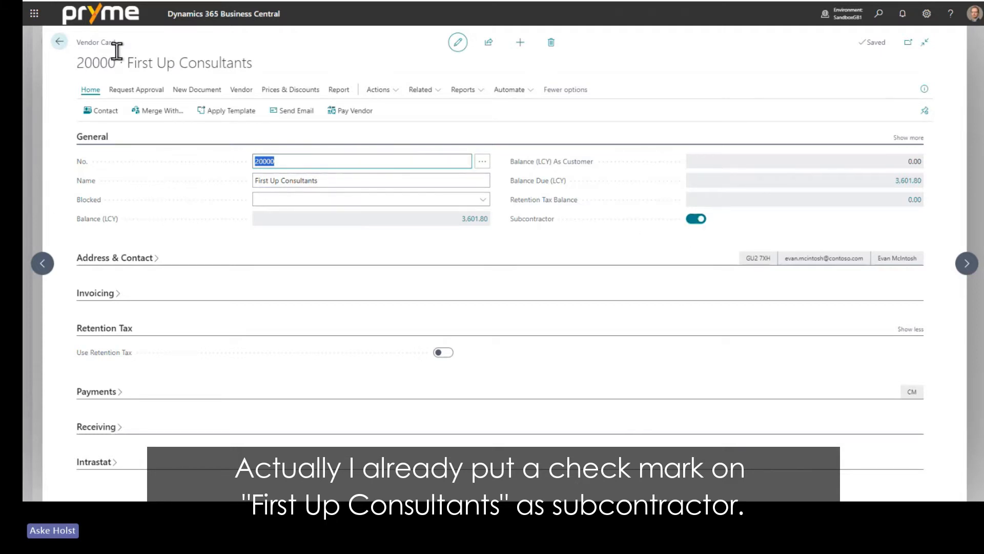
Return to the role centre, open the Subcontract Vendors list and select First Up Consultants.
{"action": "left_click", "coordinate": [59, 41]}
{"action": "left_click", "coordinate": [32, 46]}
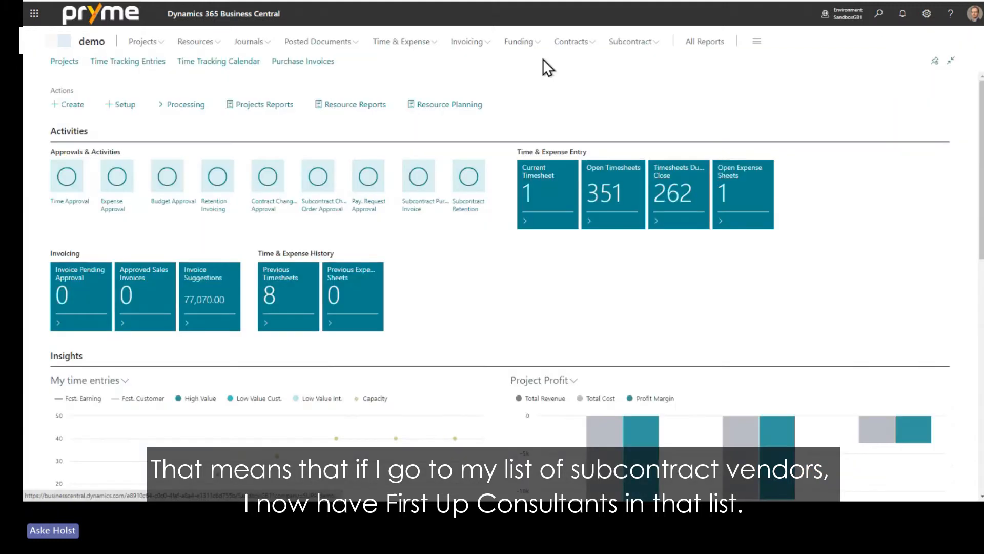
{"action": "left_click", "coordinate": [646, 42]}
{"action": "left_click", "coordinate": [102, 61]}
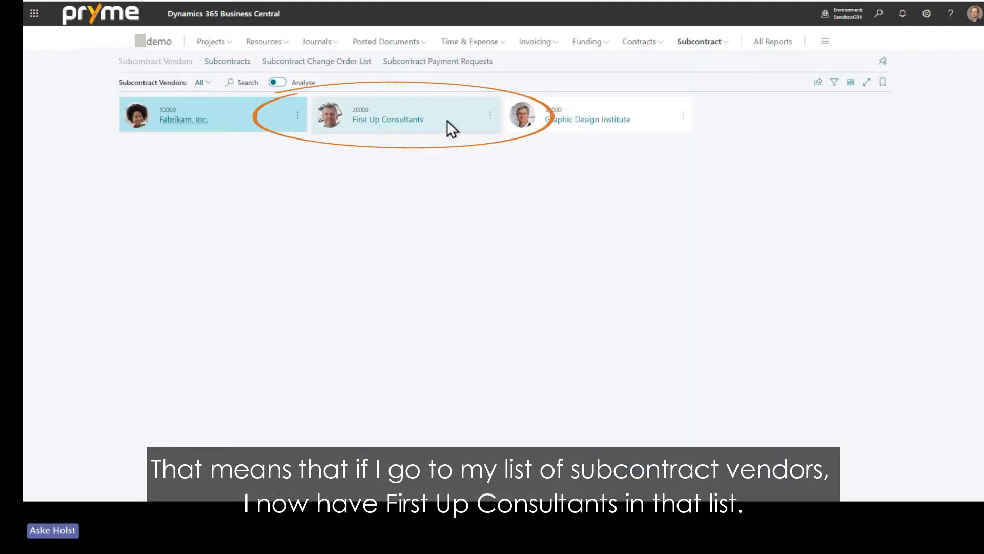
{"action": "left_click", "coordinate": [448, 120]}
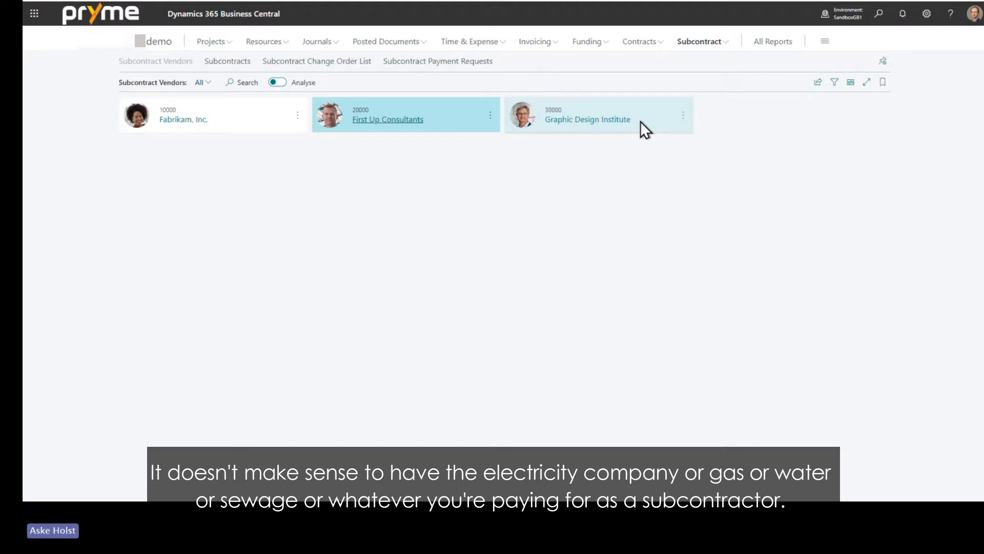
Open the subcontractor vendor card of First Up Consultants, review its Status options and return to the list.
{"action": "left_click", "coordinate": [403, 121]}
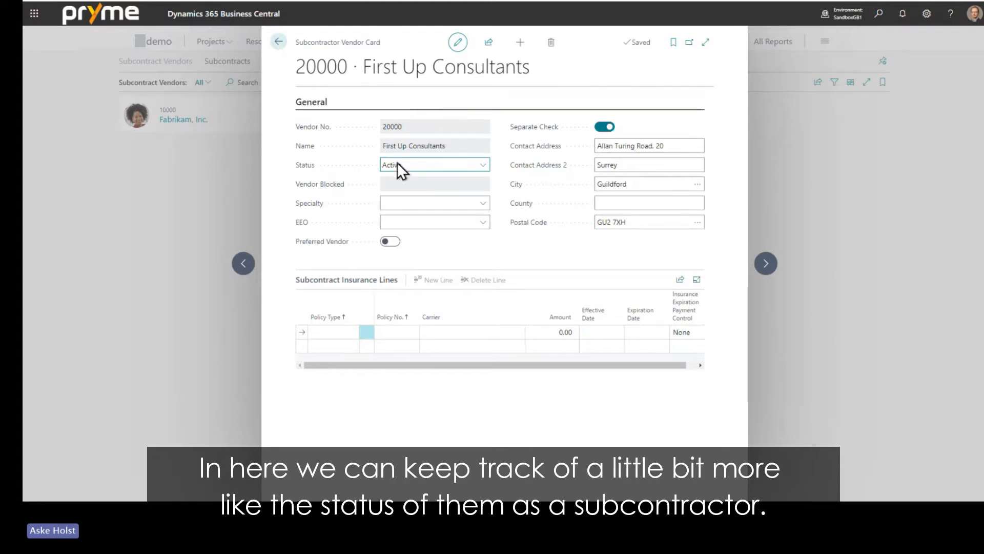
{"action": "left_click", "coordinate": [445, 165]}
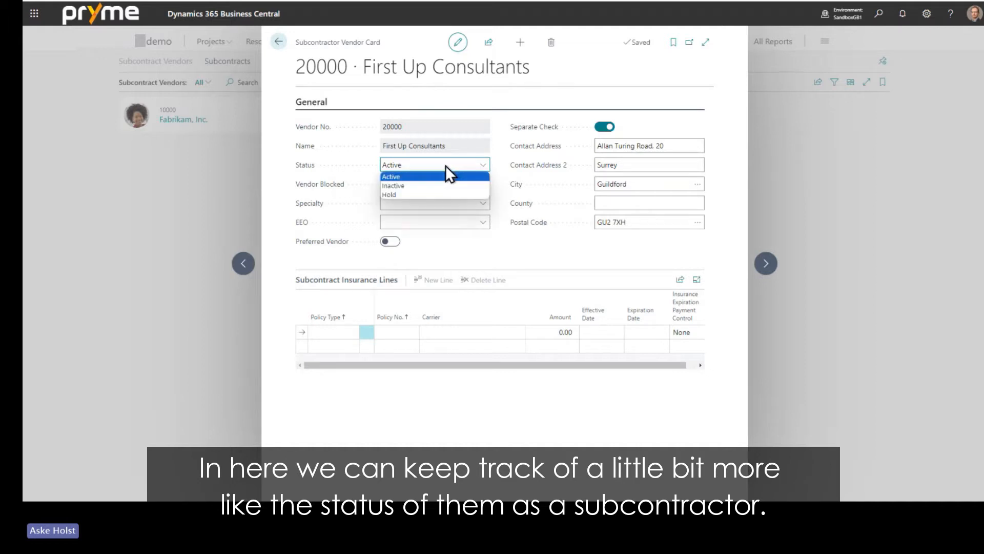
{"action": "left_click", "coordinate": [424, 90]}
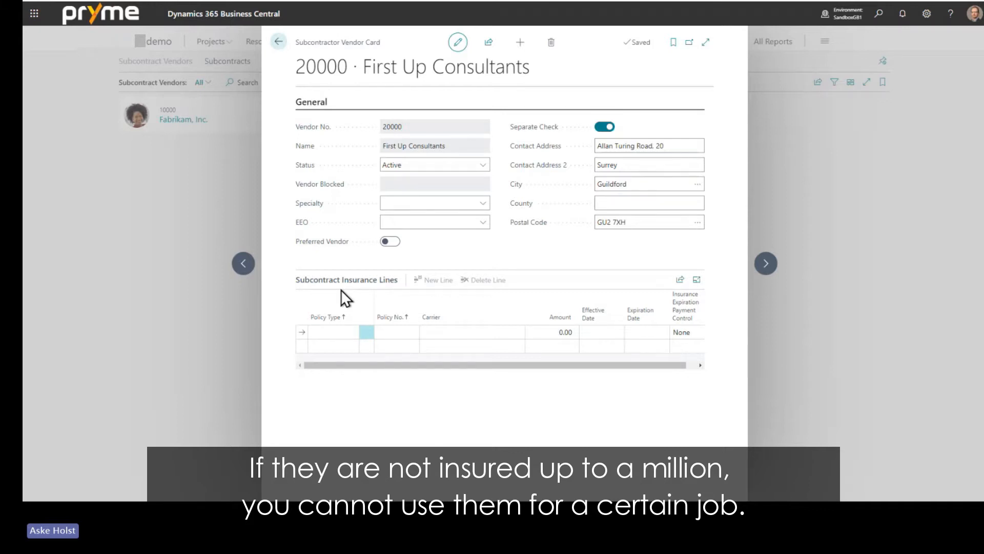
{"action": "left_click", "coordinate": [279, 43]}
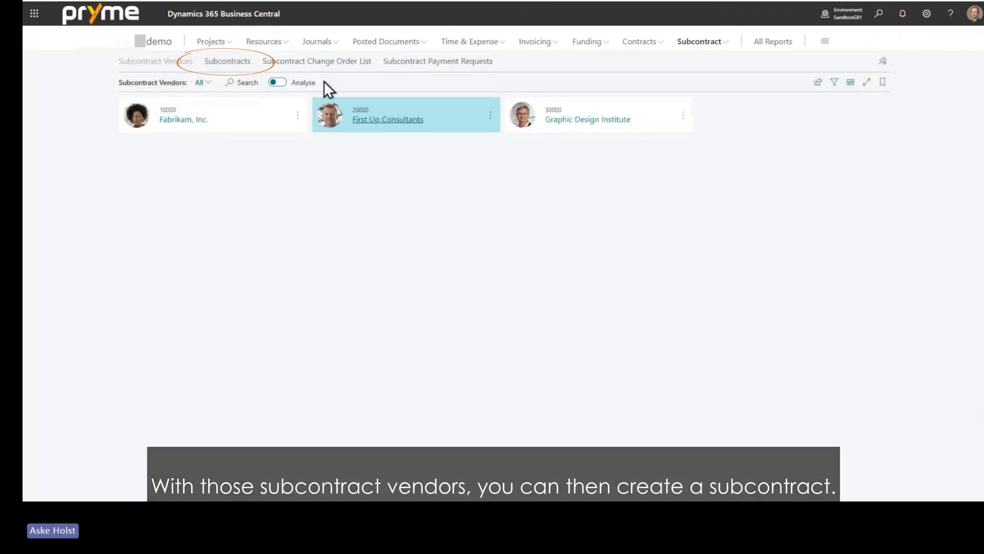
Open the card of subcontract 1001 and review the Line Type and Gen. Prod. Posting Group choices on its detail line.
{"action": "left_click", "coordinate": [215, 62]}
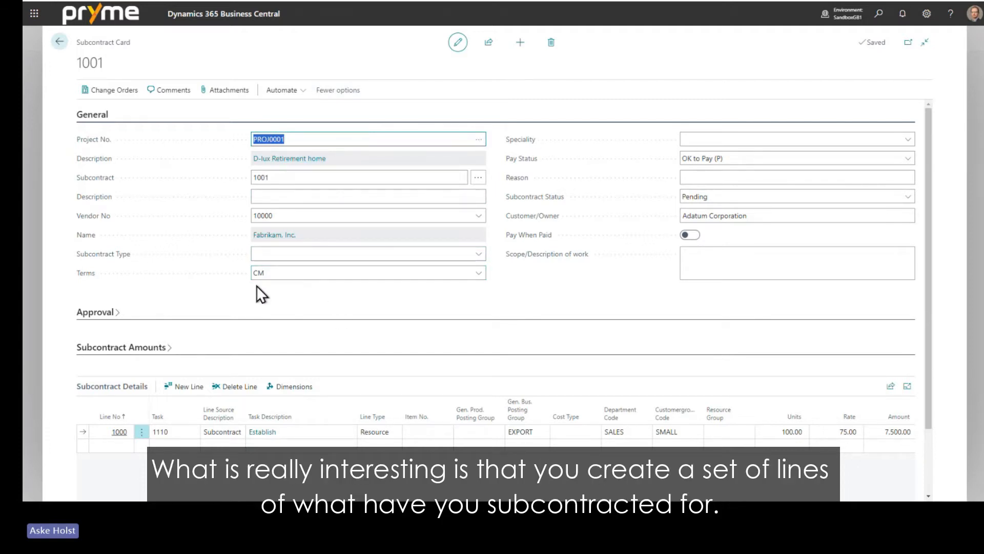
{"action": "scroll", "coordinate": [257, 285], "scroll_direction": "down", "scroll_amount": 3}
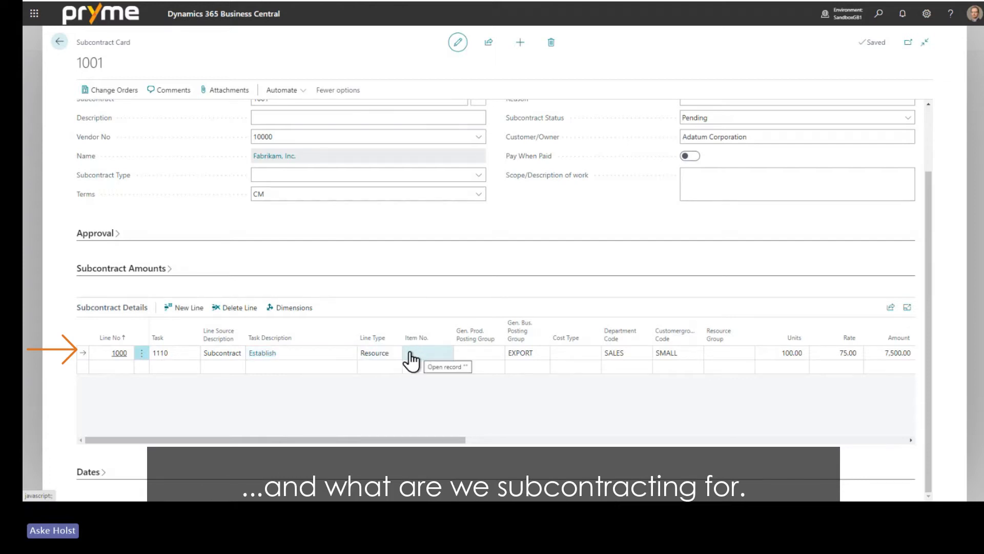
{"action": "left_click", "coordinate": [380, 353]}
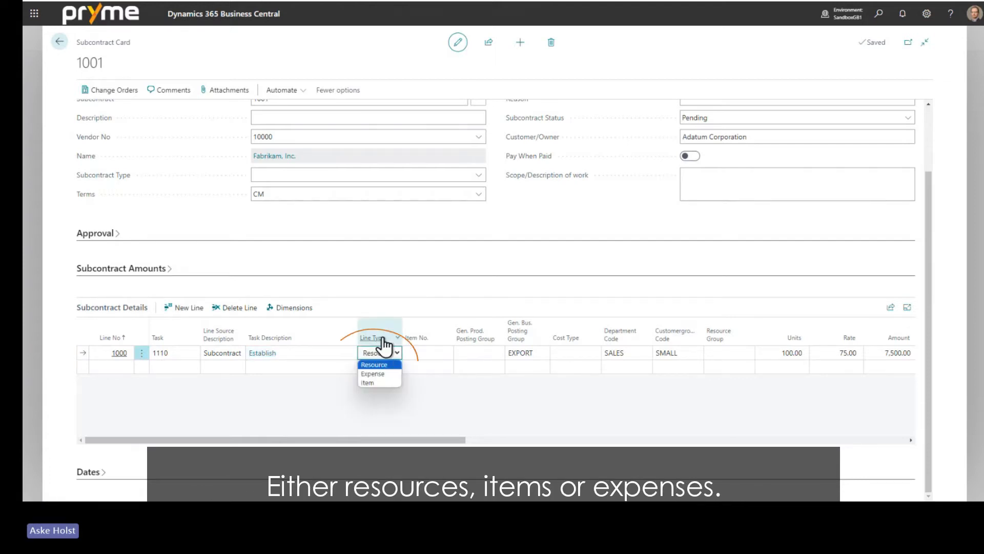
{"action": "left_click", "coordinate": [393, 291]}
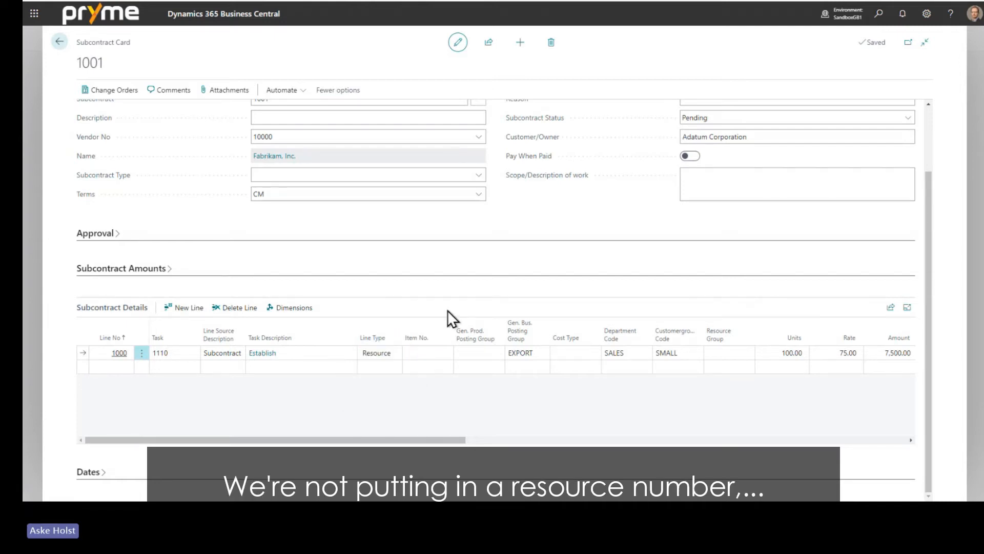
{"action": "left_click", "coordinate": [378, 357]}
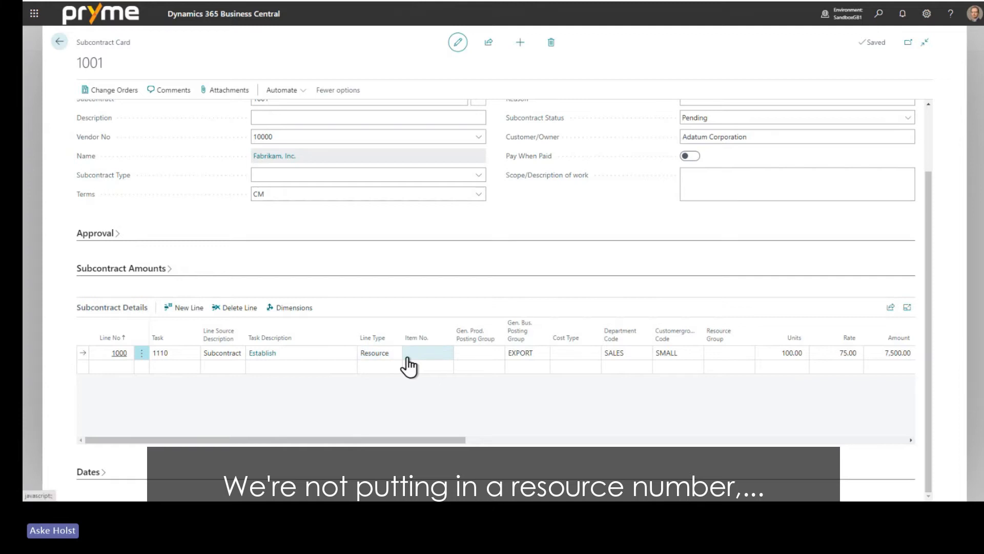
{"action": "left_click", "coordinate": [480, 352]}
{"action": "left_click", "coordinate": [496, 352]}
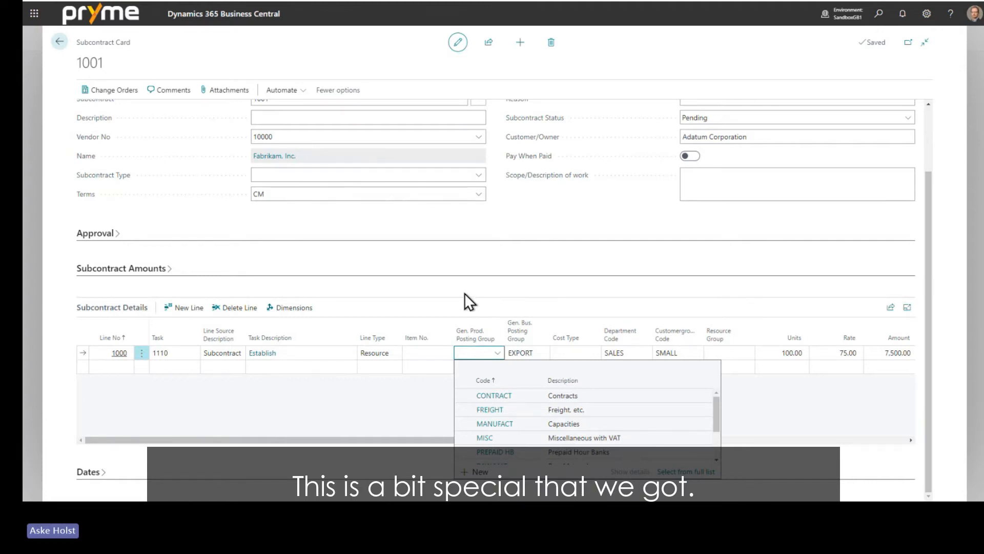
{"action": "left_click", "coordinate": [761, 301]}
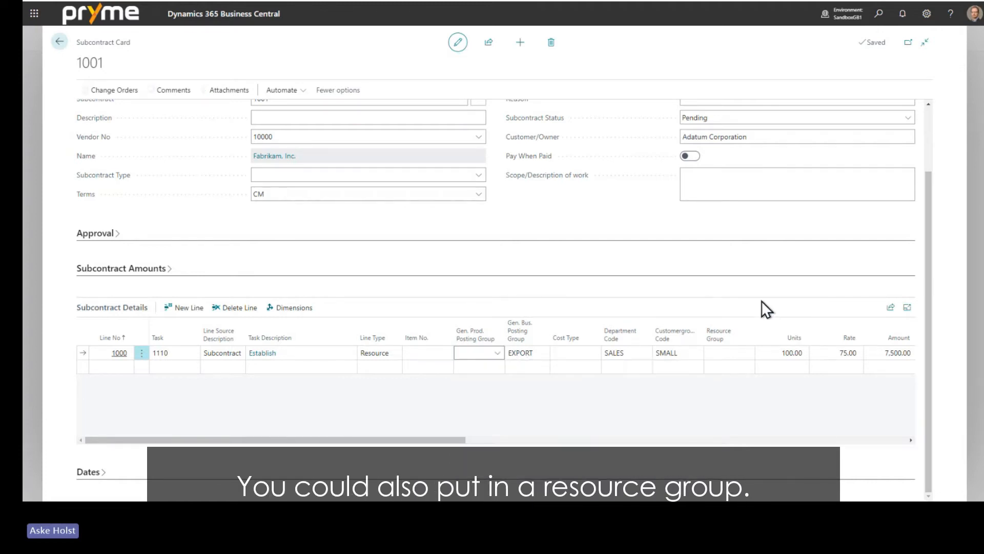
Set the Resource Group of the subcontract's detail line 1000 to PLUMBER.
{"action": "left_click", "coordinate": [730, 349]}
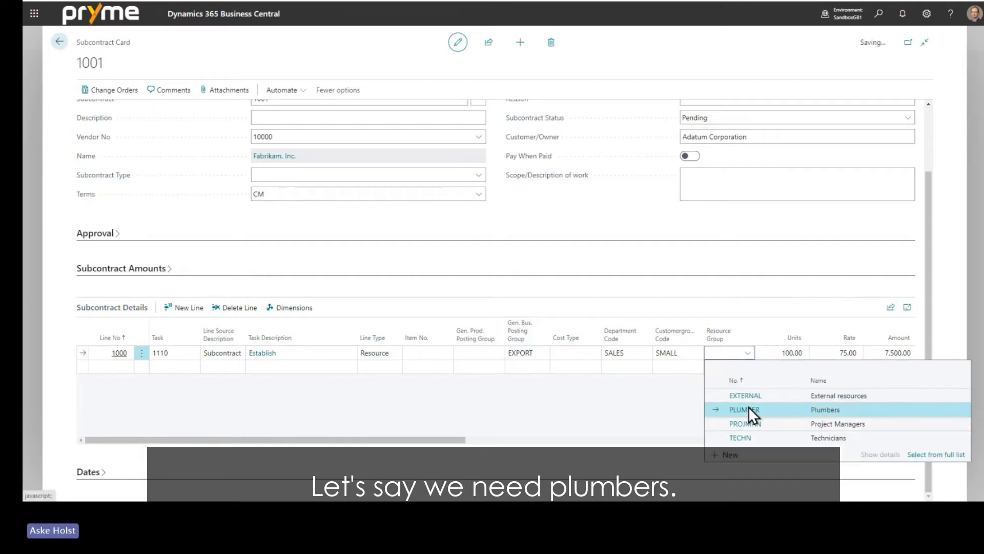
{"action": "left_click", "coordinate": [748, 407]}
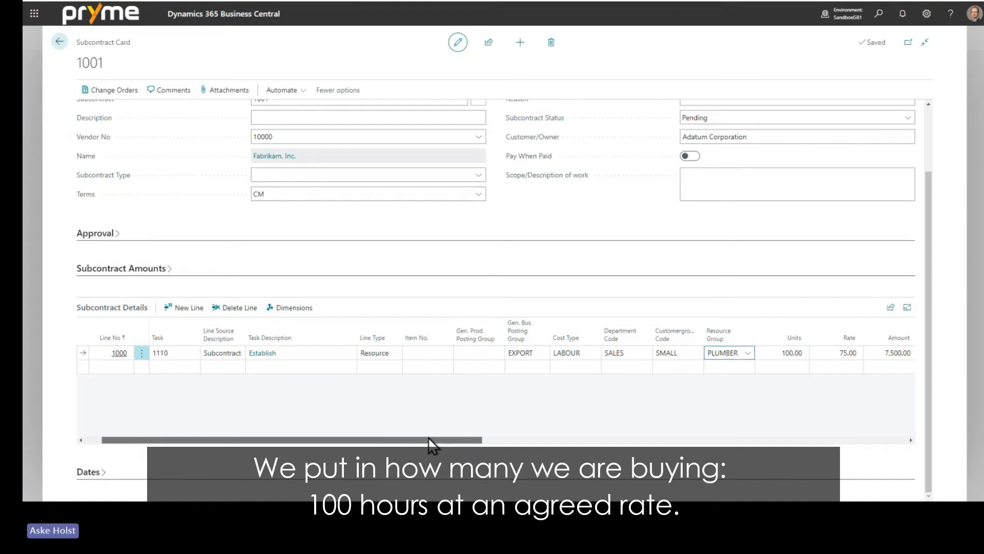
Review the units, rate, amount, unit price and invoicing columns of the subcontract's detail line.
{"action": "left_click_drag", "start_coordinate": [428, 439], "coordinate": [630, 439]}
{"action": "left_click", "coordinate": [290, 353]}
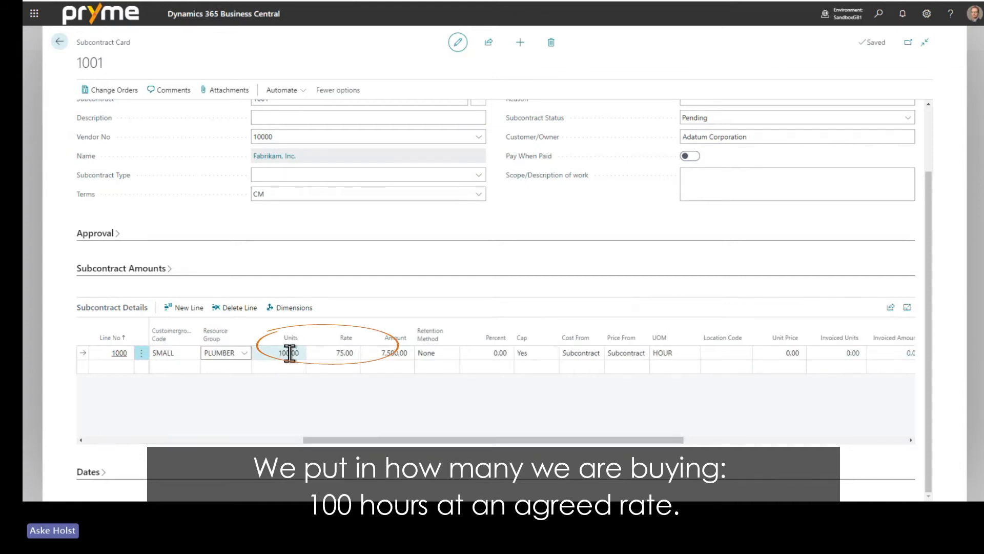
{"action": "left_click", "coordinate": [336, 353]}
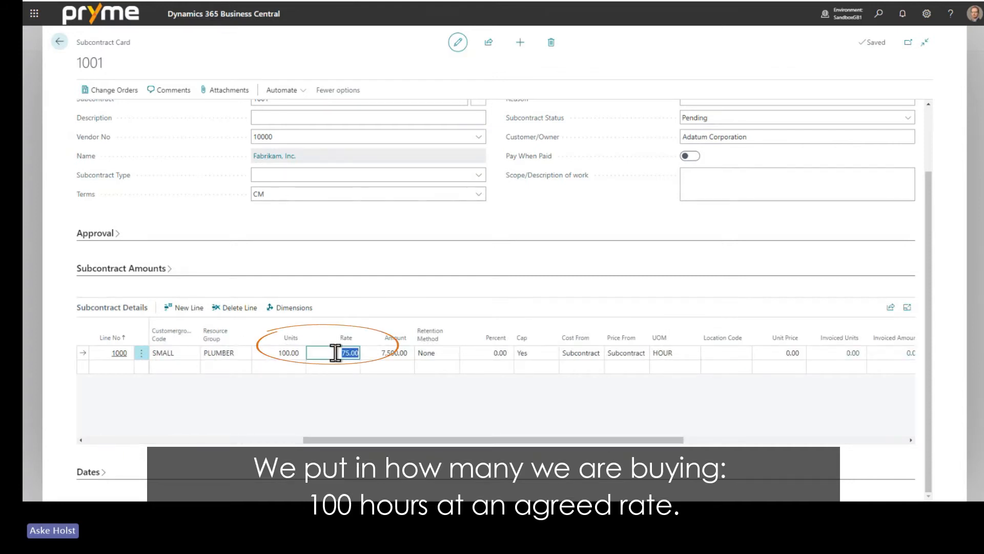
{"action": "left_click", "coordinate": [387, 353]}
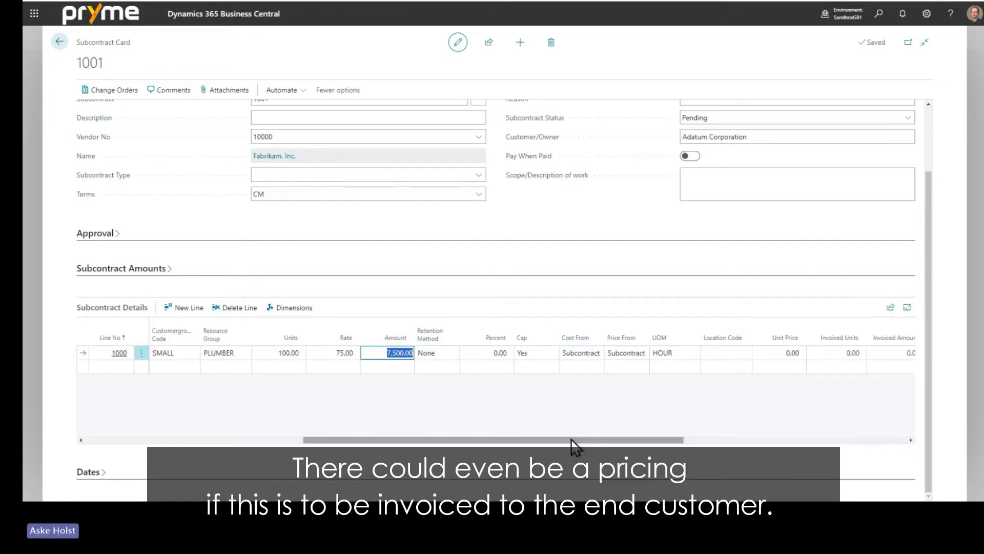
{"action": "left_click_drag", "start_coordinate": [572, 439], "coordinate": [651, 440]}
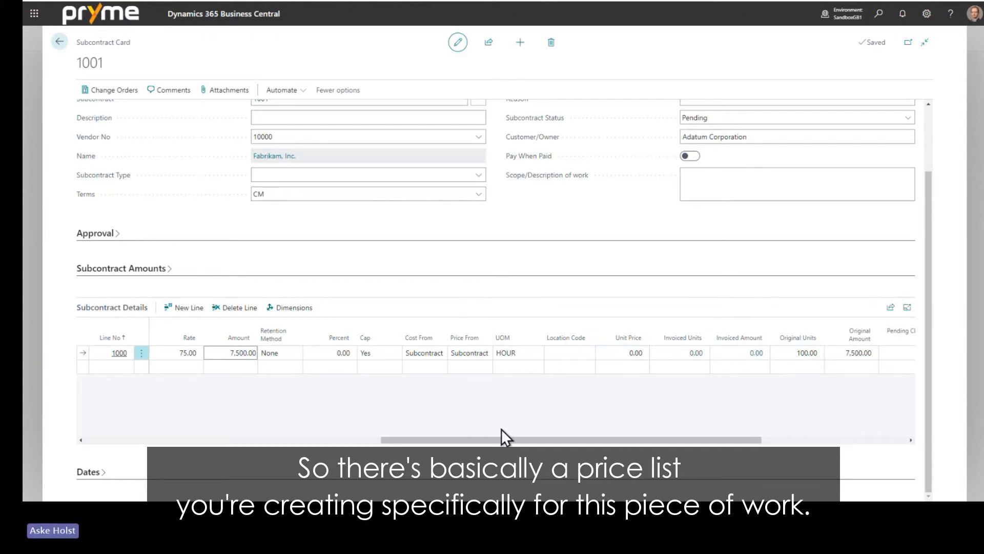
{"action": "left_click_drag", "start_coordinate": [518, 440], "coordinate": [116, 435]}
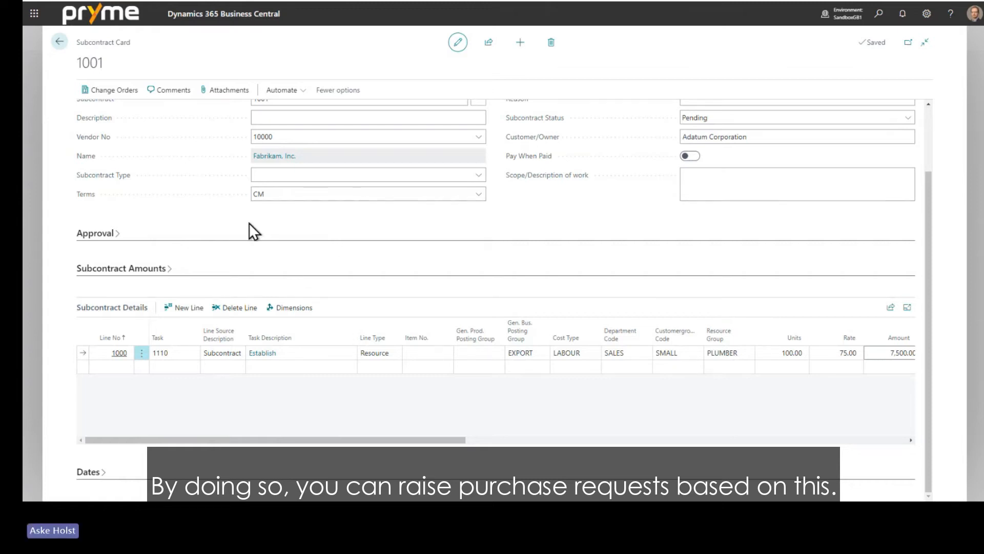
Try to set the Subcontract Status of subcontract 1001 to Active and change it back to Pending.
{"action": "scroll", "coordinate": [355, 232], "scroll_direction": "up", "scroll_amount": 3}
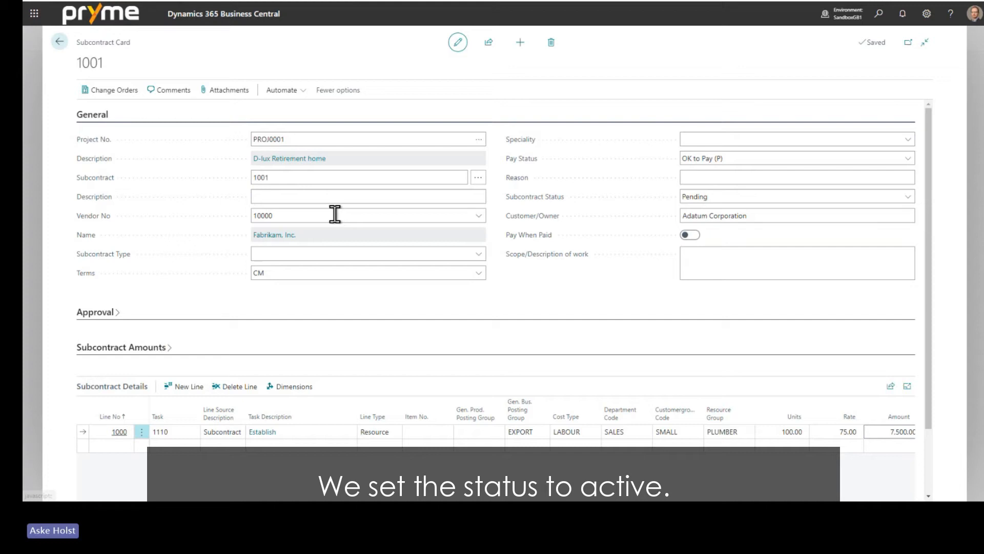
{"action": "left_click", "coordinate": [718, 195]}
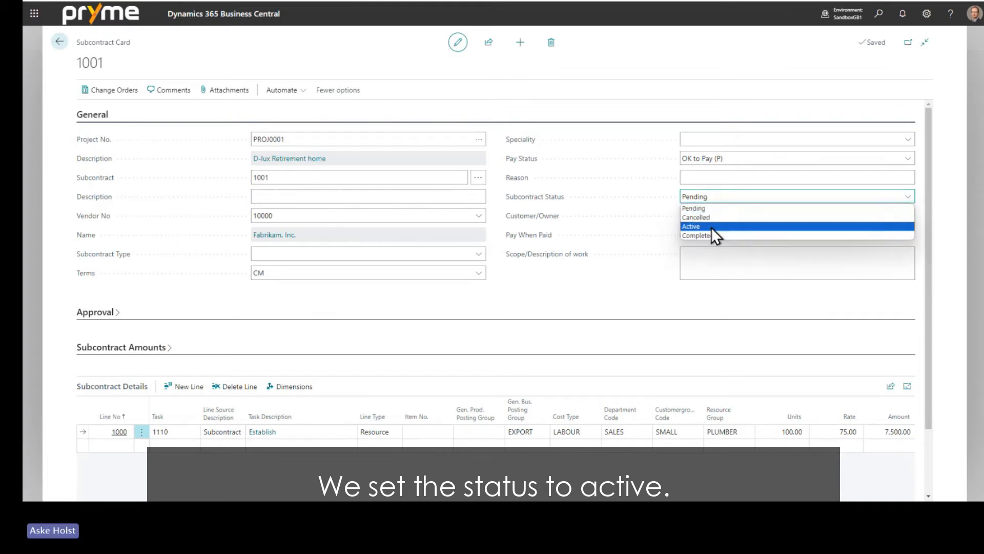
{"action": "left_click", "coordinate": [712, 226]}
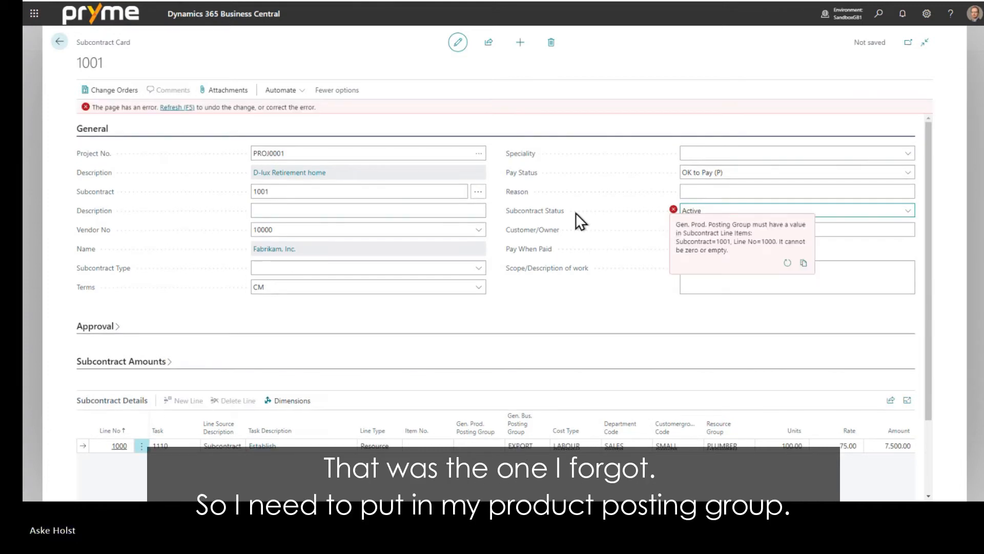
{"action": "scroll", "coordinate": [574, 301], "scroll_direction": "down", "scroll_amount": 1}
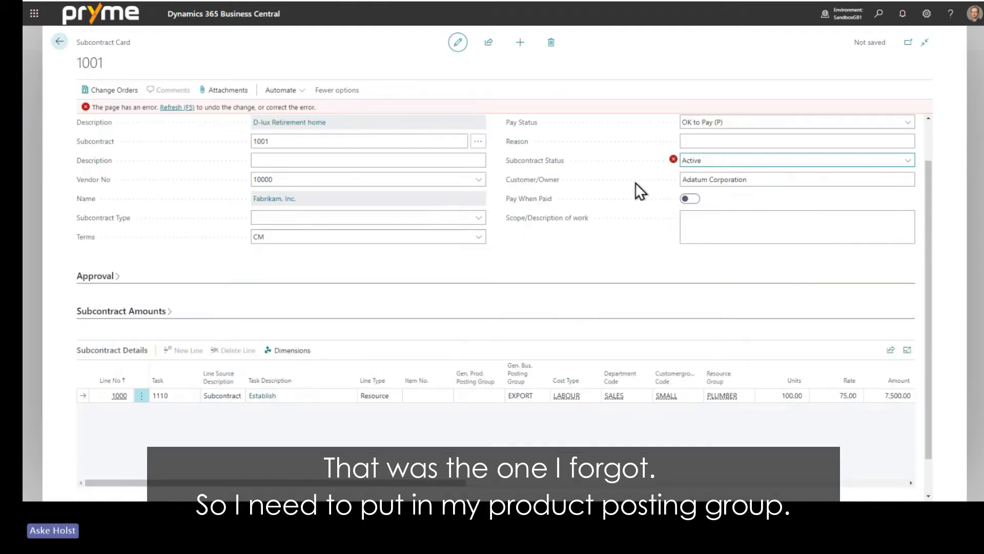
{"action": "left_click", "coordinate": [707, 160]}
{"action": "left_click", "coordinate": [709, 180]}
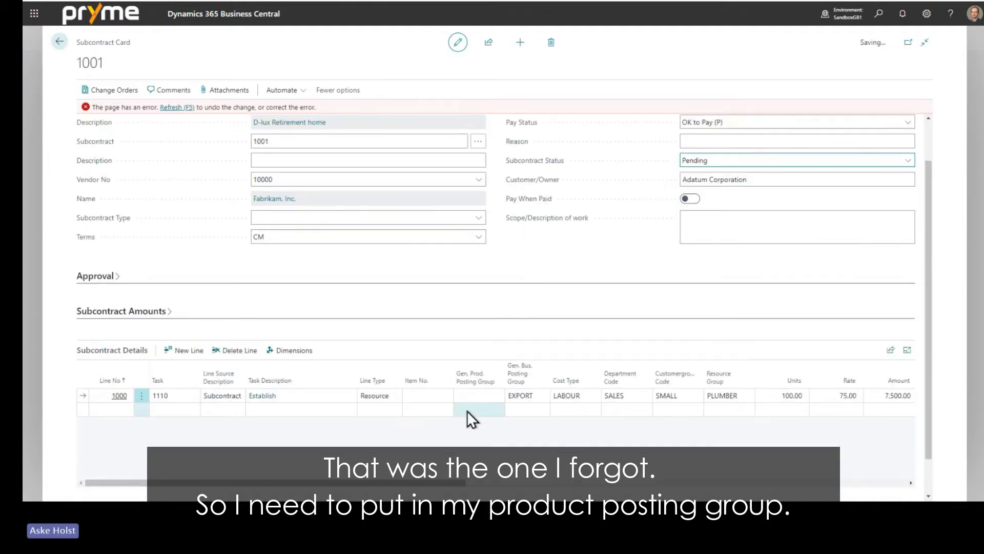
Set the detail line's Gen. Prod. Posting Group to SERVICES and the Subcontract Status to Active.
{"action": "left_click", "coordinate": [484, 396]}
{"action": "scroll", "coordinate": [503, 342], "scroll_direction": "down", "scroll_amount": 2}
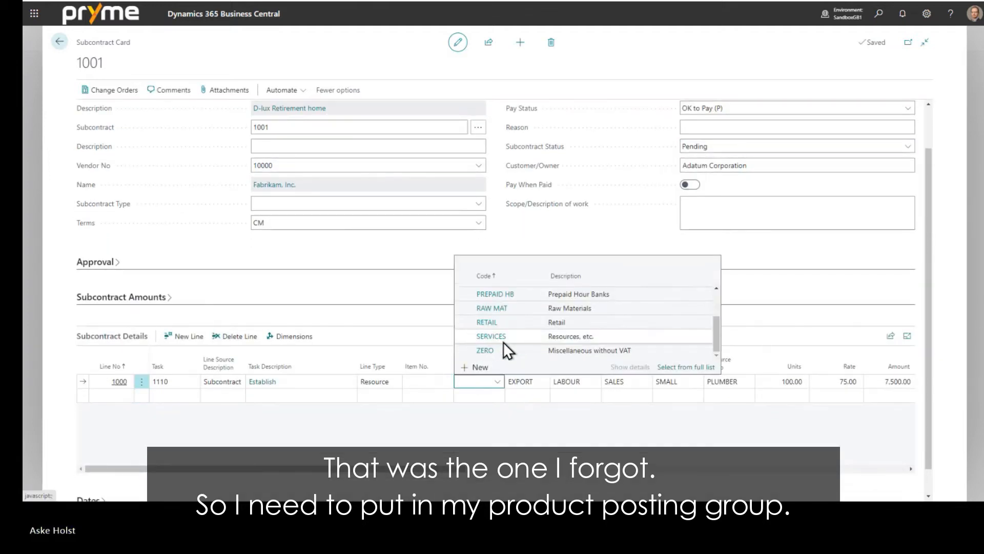
{"action": "left_click", "coordinate": [503, 337]}
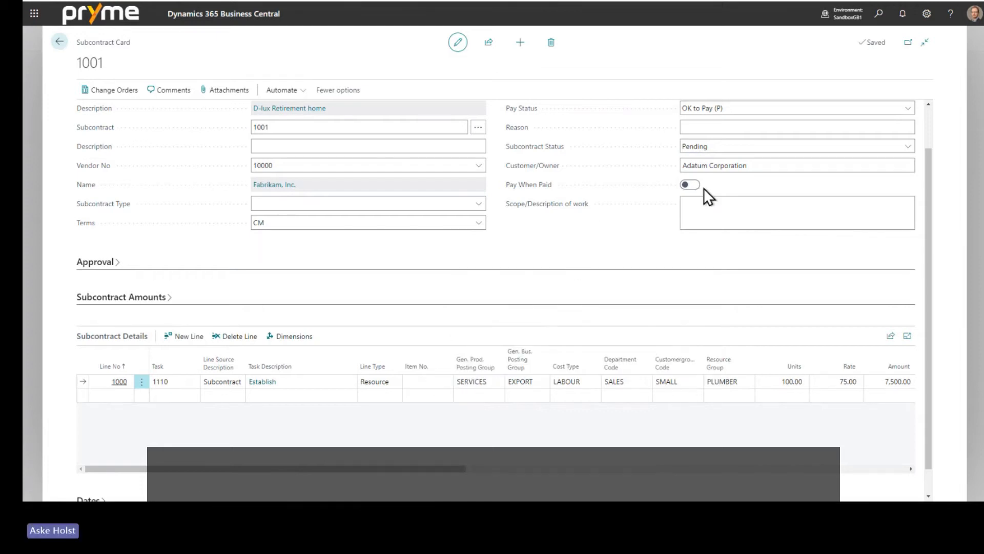
{"action": "left_click", "coordinate": [717, 146]}
{"action": "left_click", "coordinate": [708, 174]}
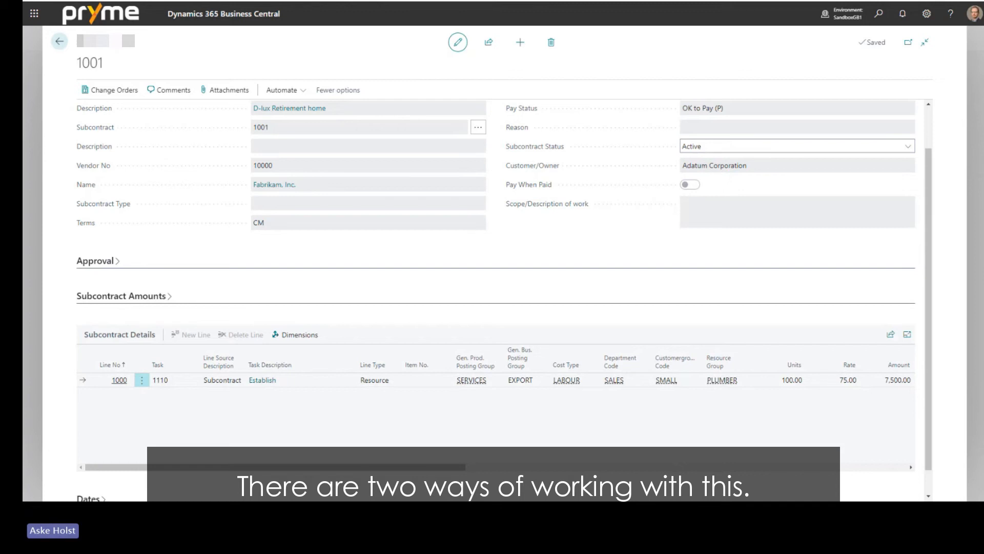
Leave the subcontract card and open the Subcontract Payment Requests.
{"action": "left_click", "coordinate": [59, 41]}
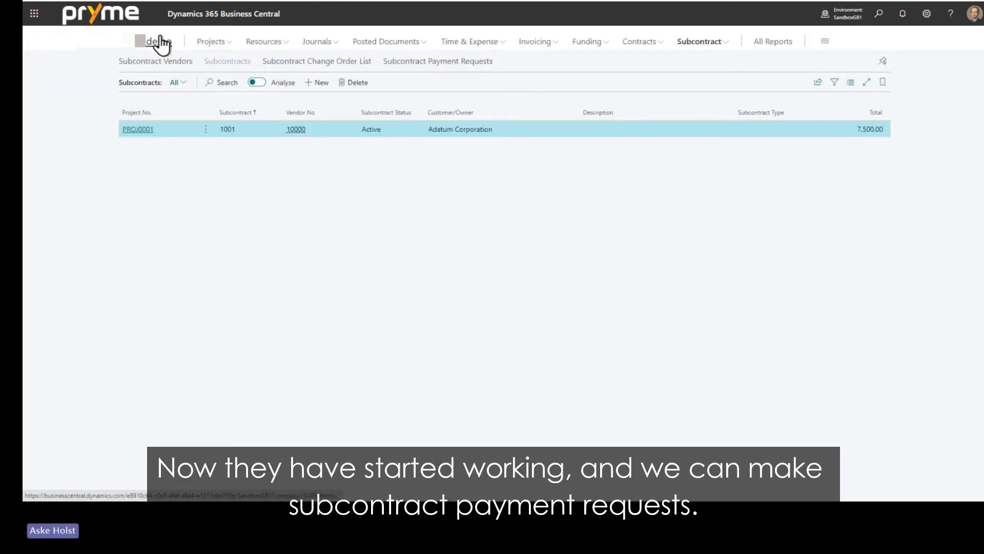
{"action": "left_click", "coordinate": [426, 65]}
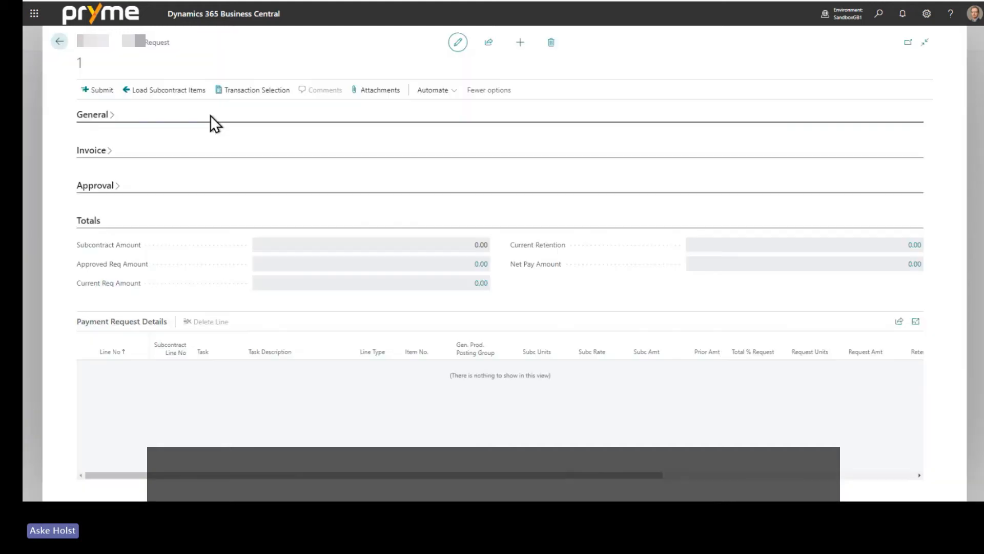
In the payment request's General section, set the Project No. to PROJ0001 and the Subcontract to 1001.
{"action": "left_click", "coordinate": [88, 114]}
{"action": "left_click", "coordinate": [478, 139]}
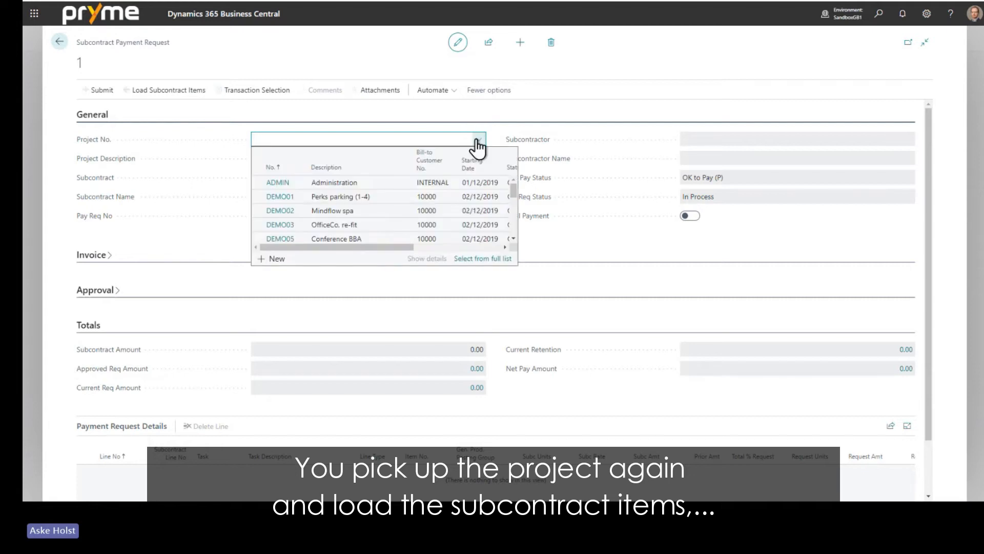
{"action": "scroll", "coordinate": [283, 200], "scroll_direction": "down", "scroll_amount": 2}
{"action": "scroll", "coordinate": [285, 199], "scroll_direction": "up", "scroll_amount": 2}
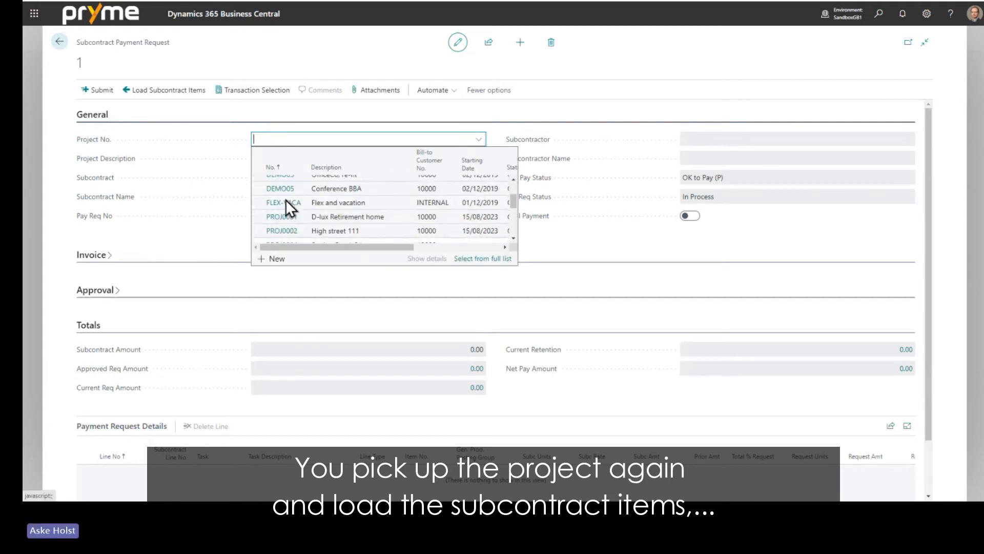
{"action": "left_click", "coordinate": [287, 235]}
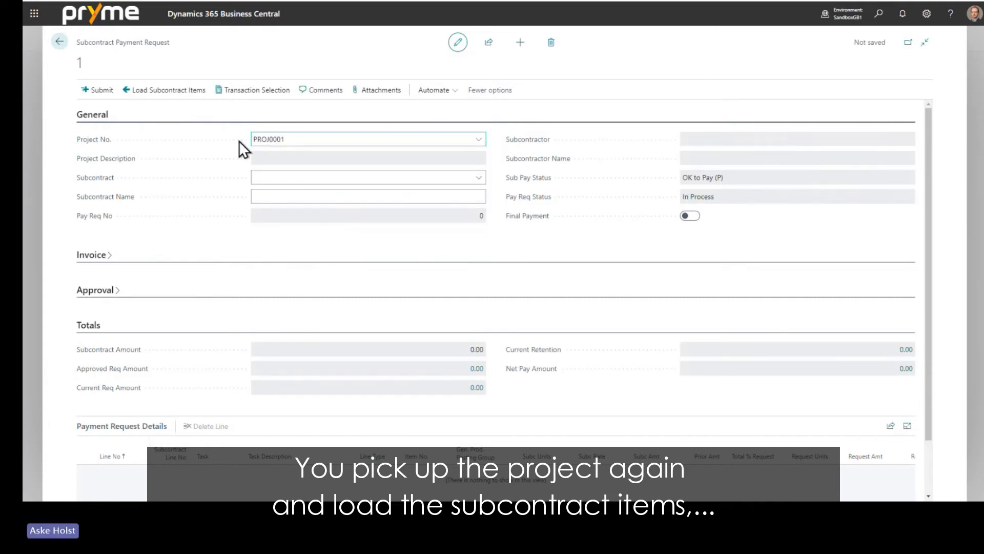
{"action": "left_click", "coordinate": [477, 178]}
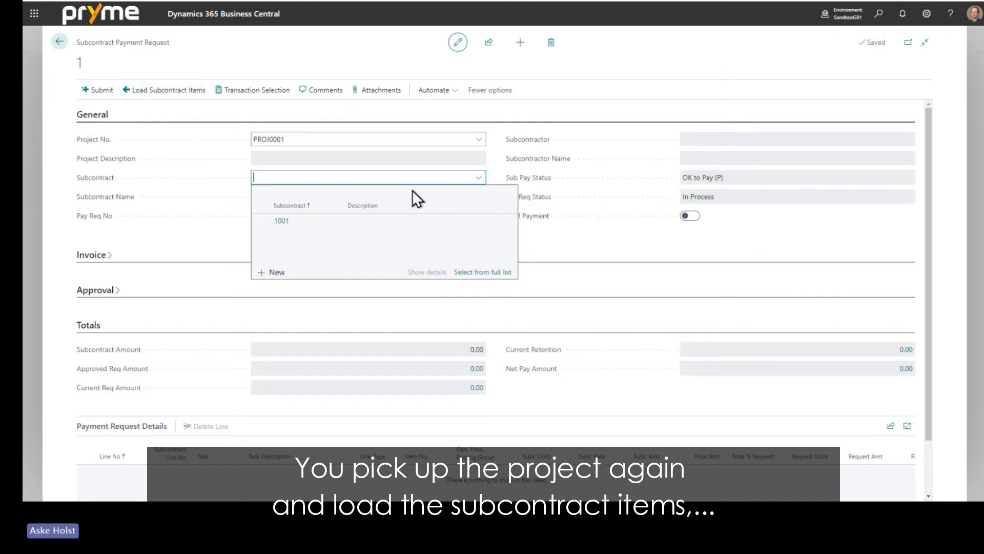
{"action": "left_click", "coordinate": [300, 221]}
Load the subcontract items into the payment request and set the detail line's Request Units to 15.
{"action": "left_click", "coordinate": [163, 95]}
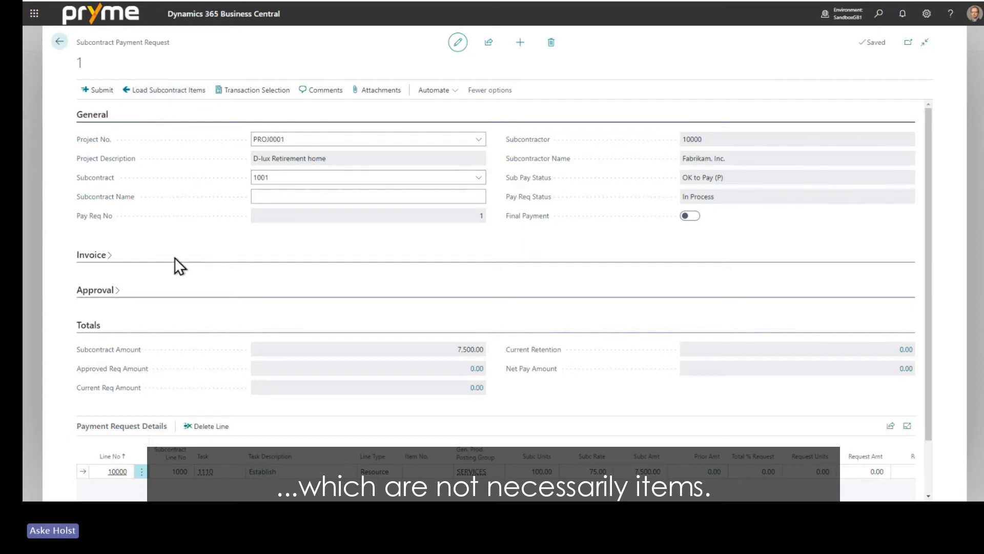
{"action": "left_click", "coordinate": [100, 116]}
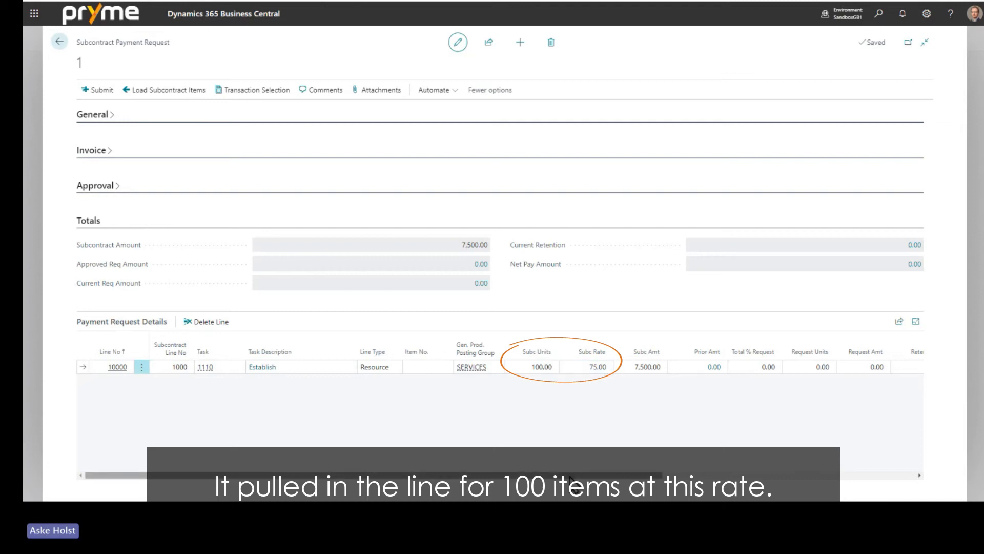
{"action": "scroll", "coordinate": [614, 421], "scroll_direction": "right", "scroll_amount": 5}
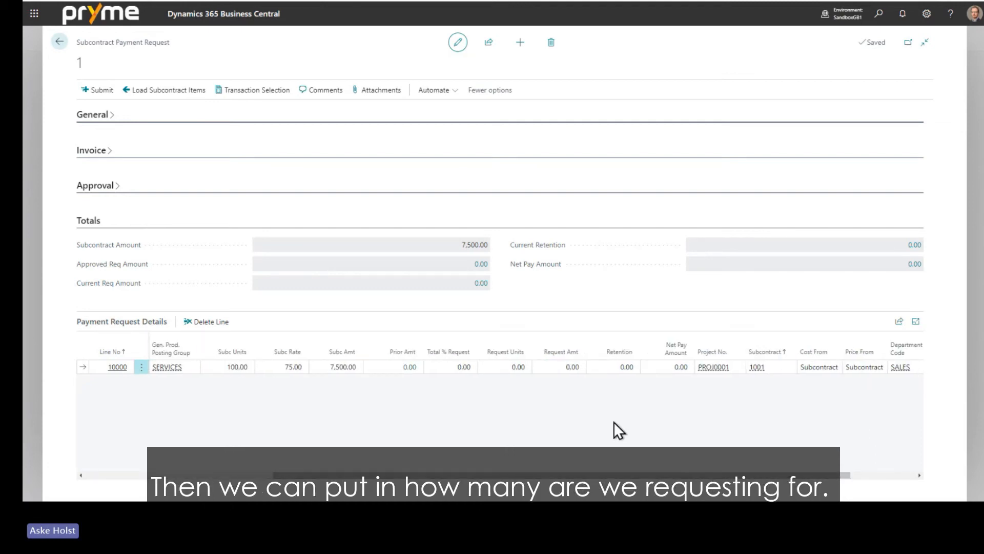
{"action": "left_click", "coordinate": [484, 366]}
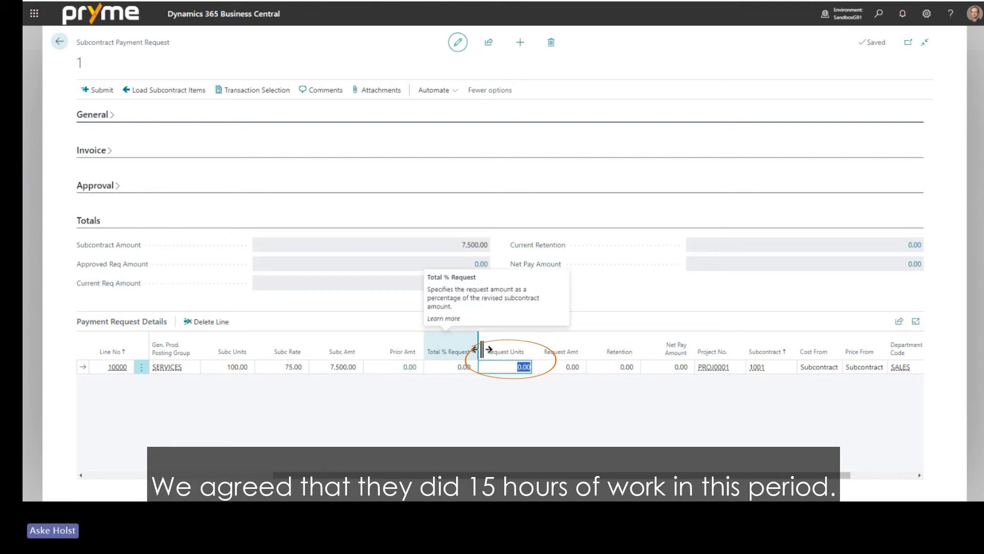
{"action": "type", "text": "15"}
{"action": "key", "text": "Tab"}
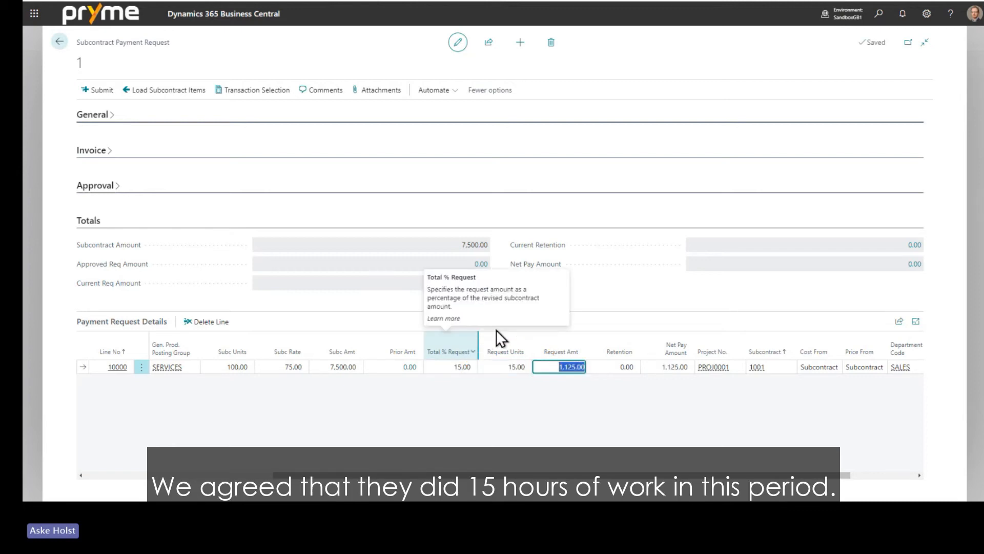
{"action": "left_click", "coordinate": [628, 306]}
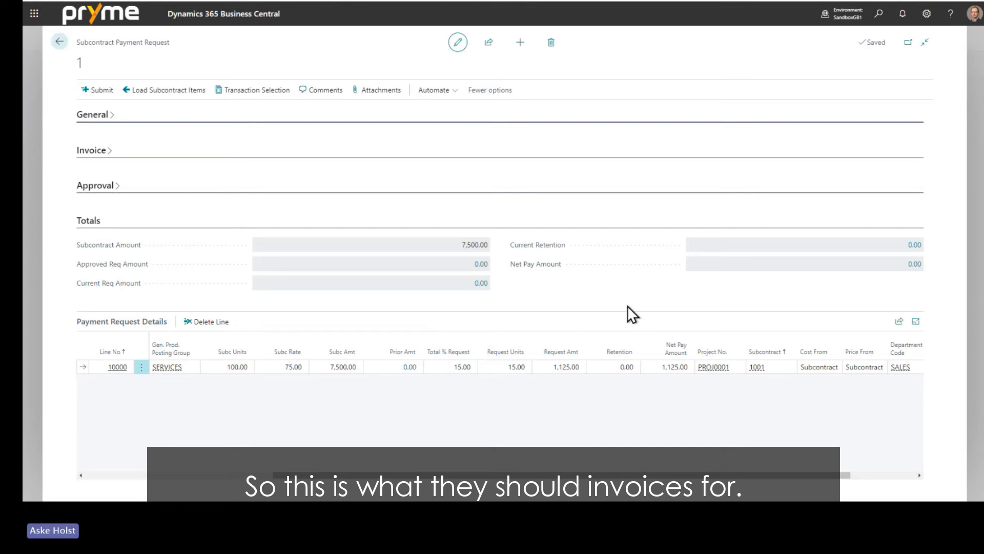
Check the project ledger transactions offered by Transaction Selection for the payment request and return to its detail line.
{"action": "left_click", "coordinate": [450, 366]}
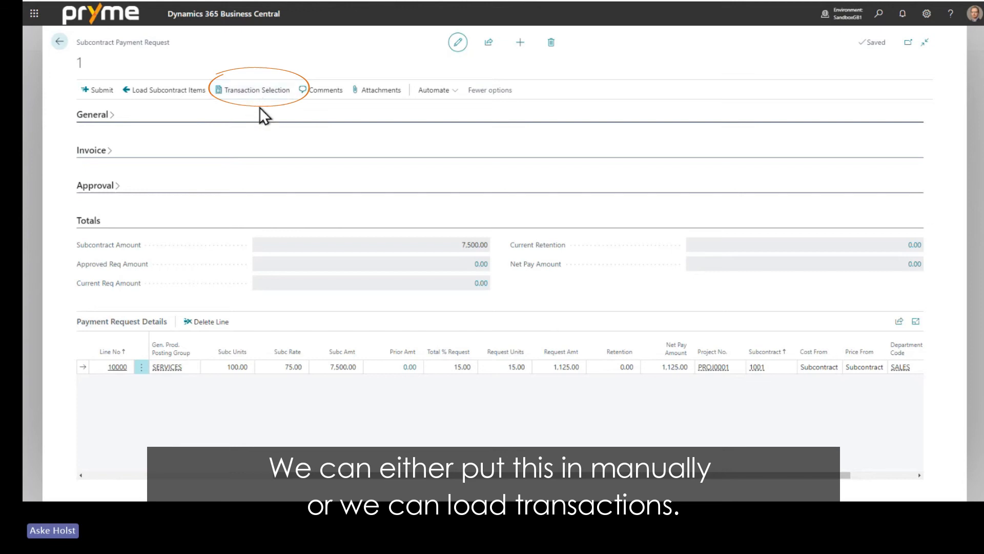
{"action": "left_click", "coordinate": [258, 91]}
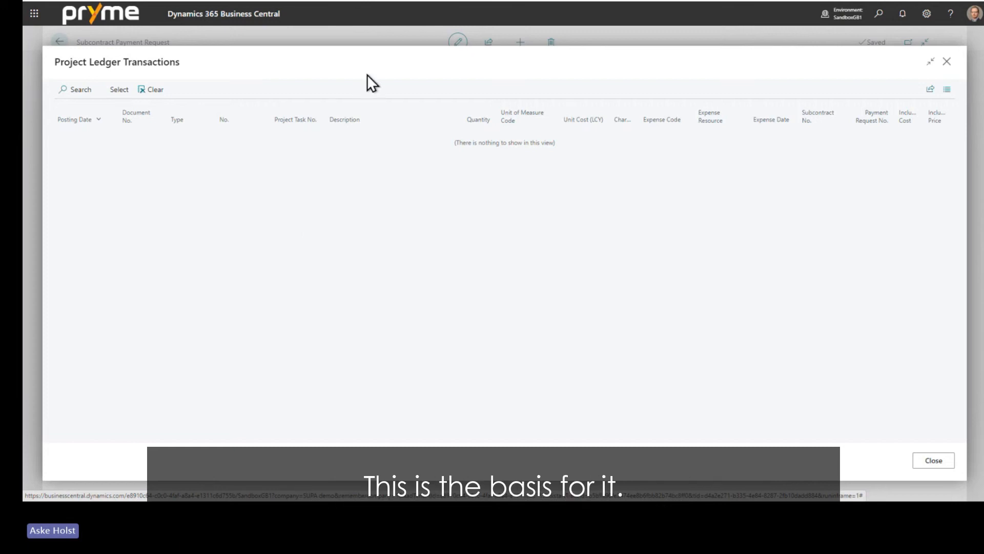
{"action": "left_click", "coordinate": [946, 62]}
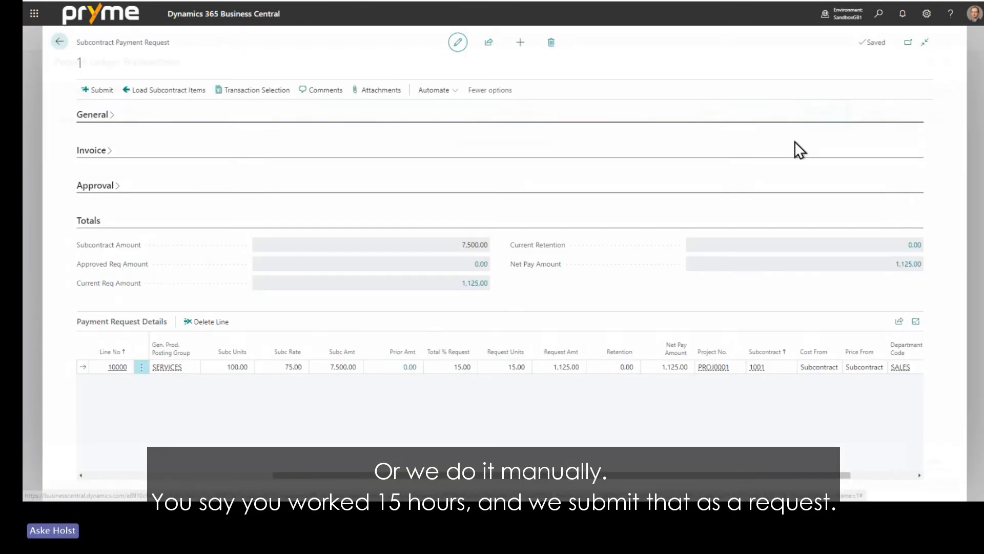
{"action": "left_click", "coordinate": [497, 363]}
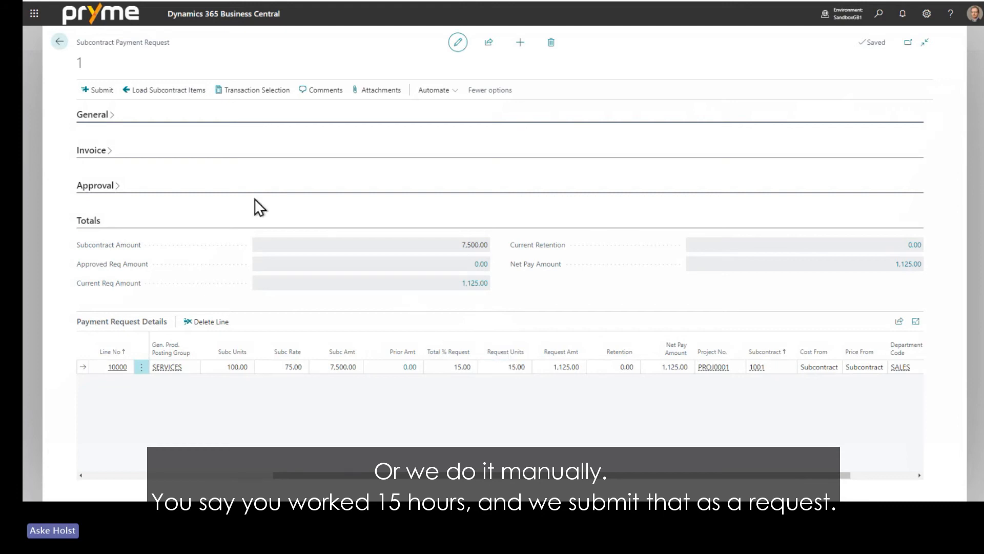
Submit the payment request for subcontract 1001 and show its Invoice details.
{"action": "left_click", "coordinate": [109, 92]}
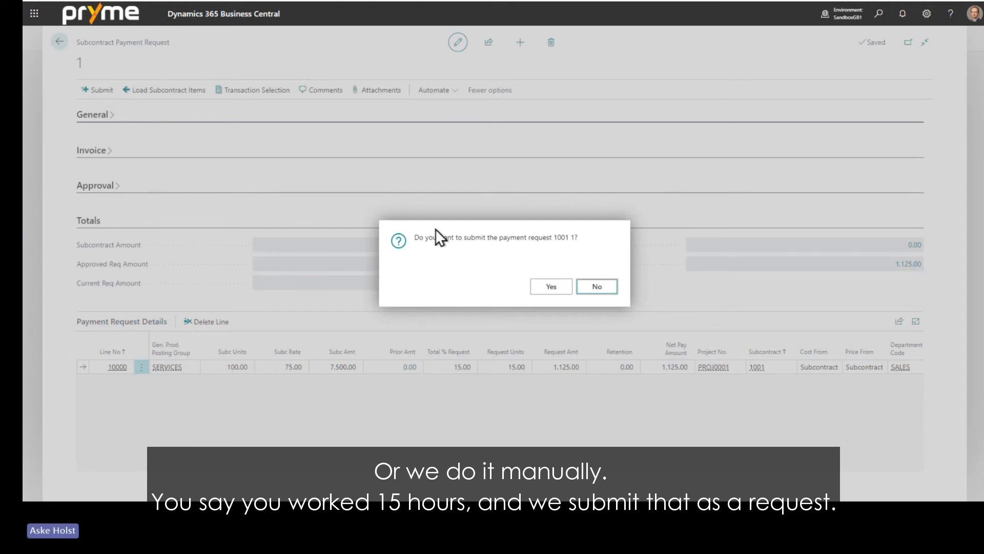
{"action": "left_click", "coordinate": [559, 288]}
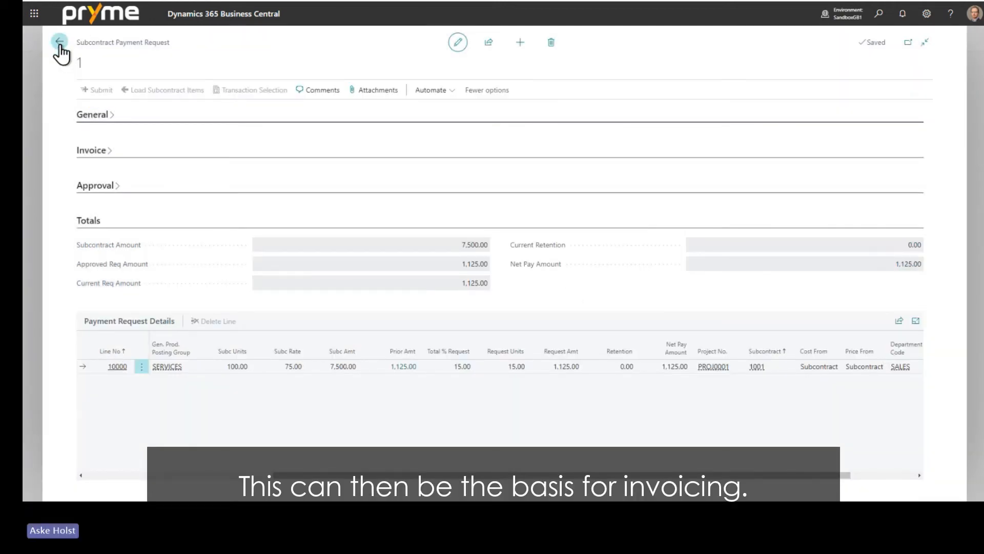
{"action": "left_click", "coordinate": [136, 138]}
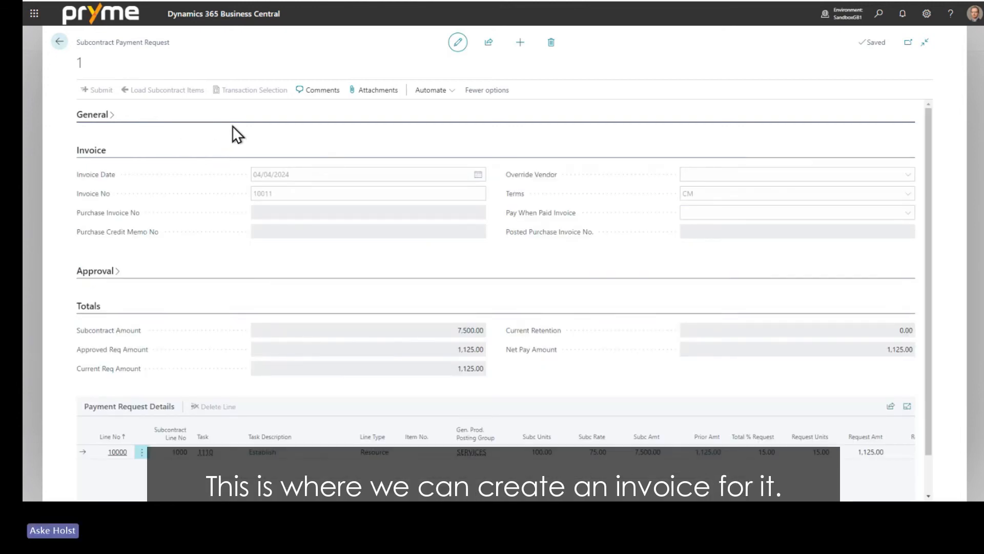
Leave the payment request, return to the home page and open the Subcontract Purchase Invoice process.
{"action": "left_click", "coordinate": [59, 41]}
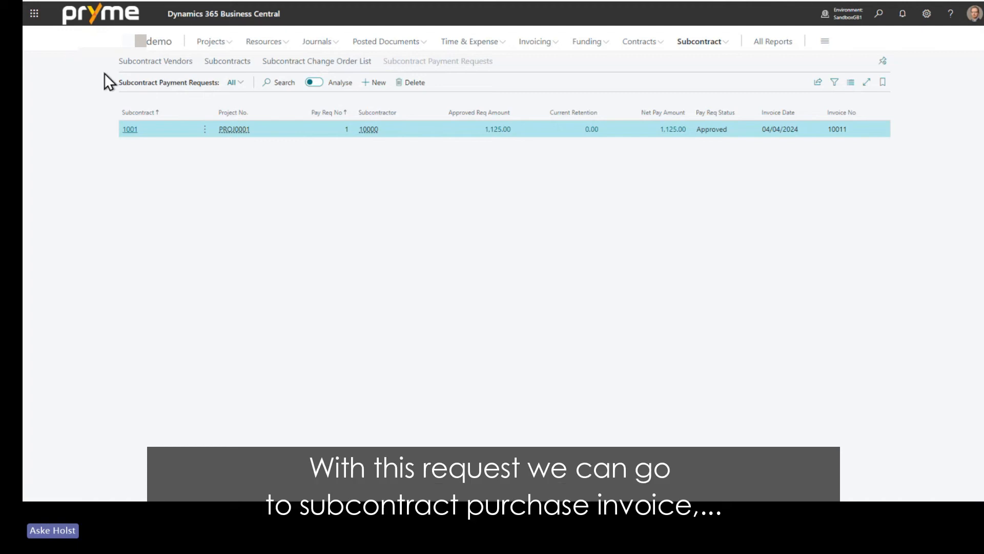
{"action": "left_click", "coordinate": [151, 42]}
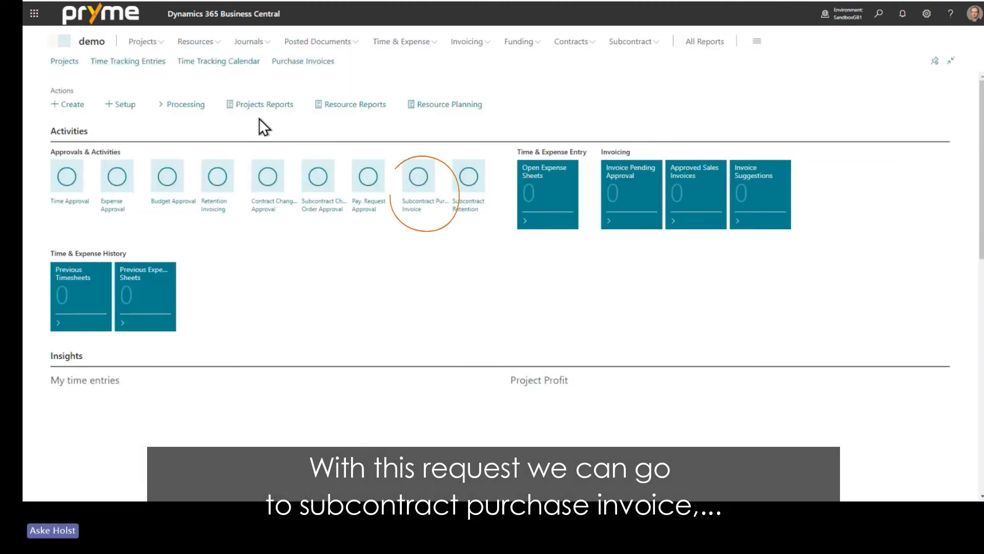
{"action": "left_click", "coordinate": [424, 209]}
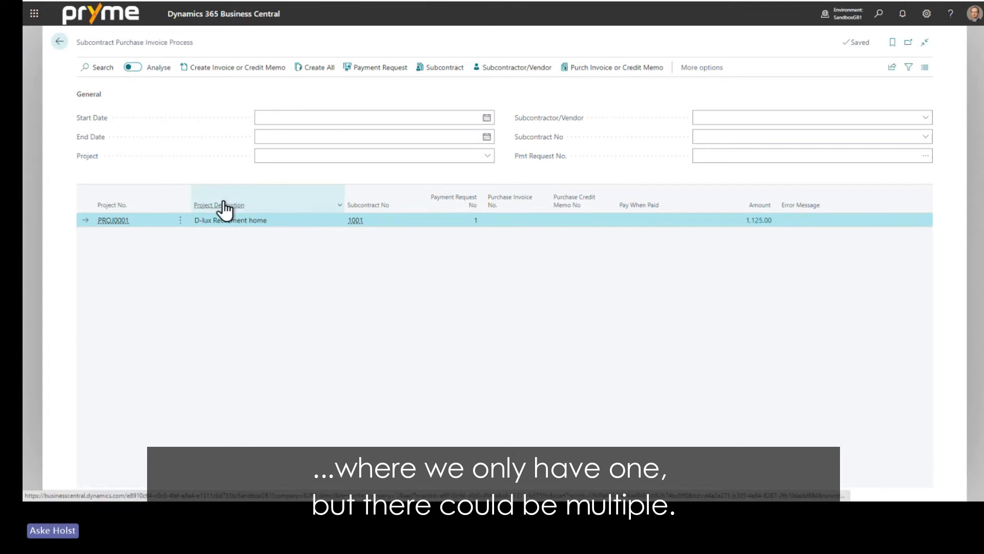
Try to create a purchase invoice for the PROJ0001 payment request of subcontract 1001.
{"action": "left_click", "coordinate": [213, 71]}
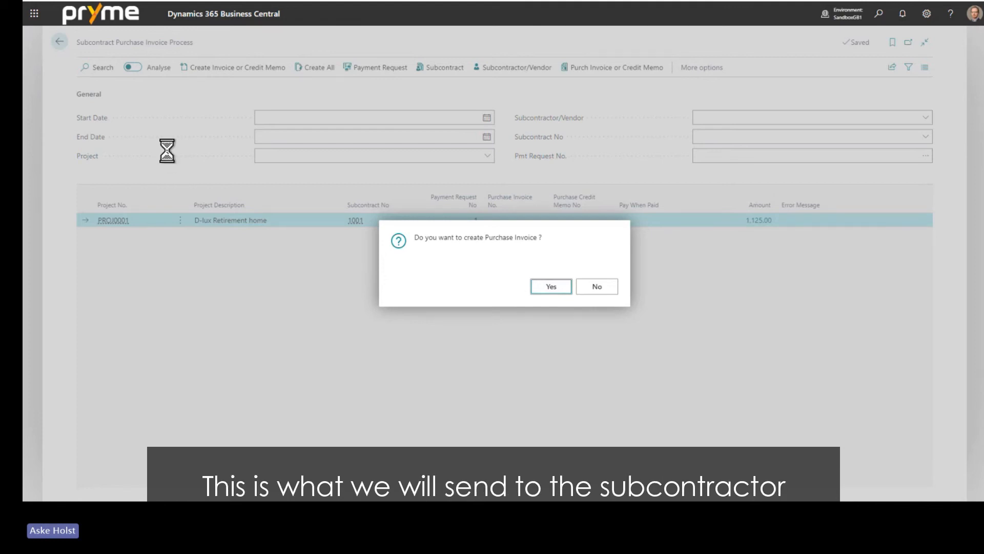
{"action": "key", "text": "Return"}
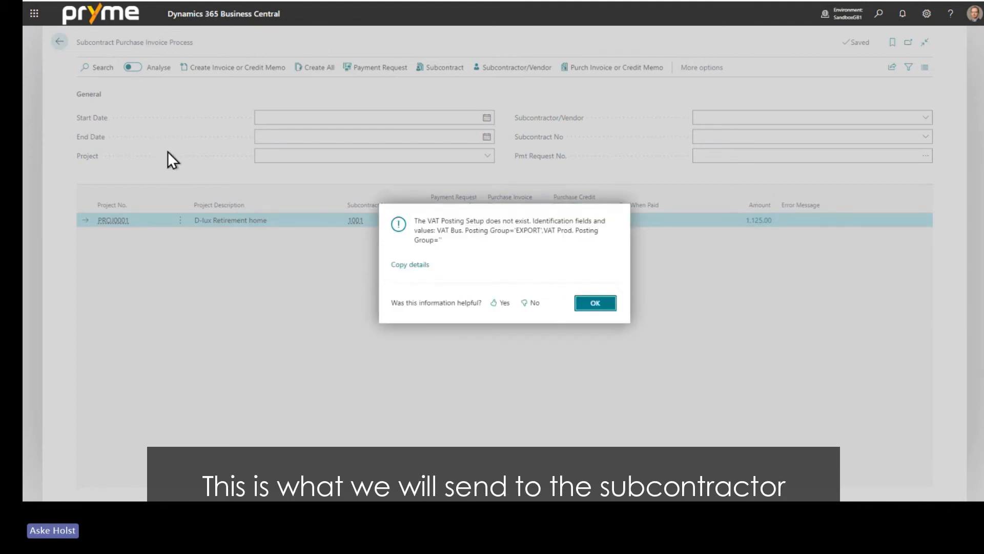
{"action": "left_click", "coordinate": [595, 303]}
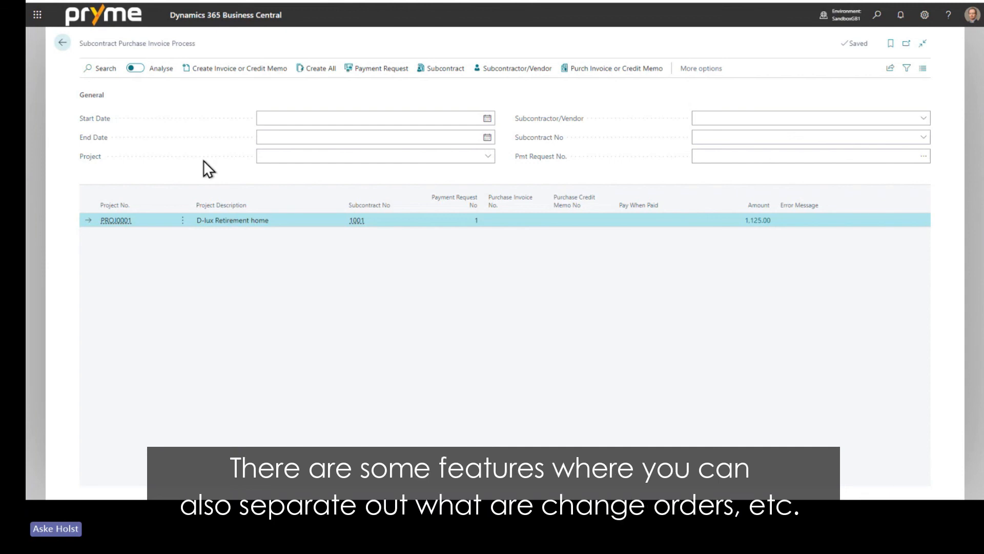
Leave the purchase invoice process and show the Subcontract pages available from the home page.
{"action": "left_click", "coordinate": [62, 43]}
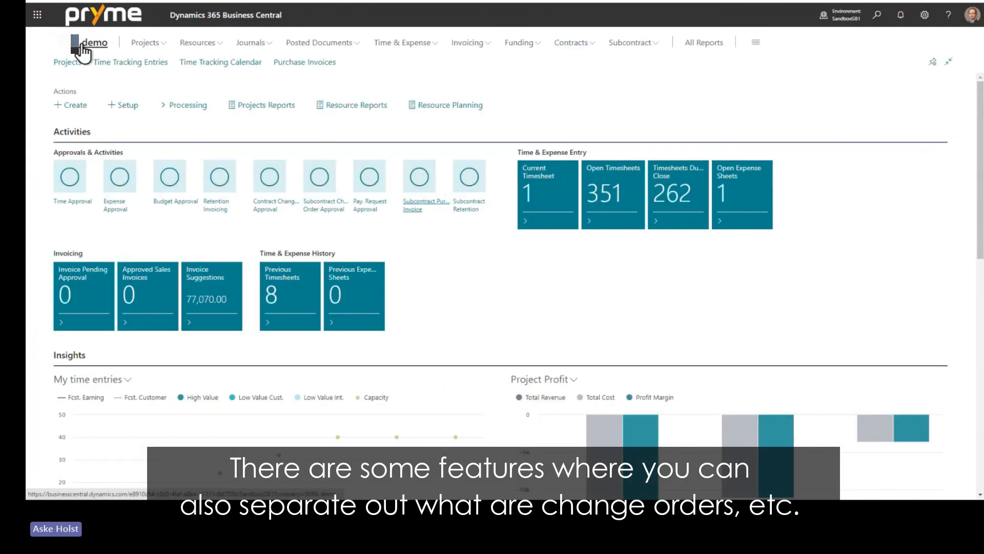
{"action": "left_click", "coordinate": [572, 44]}
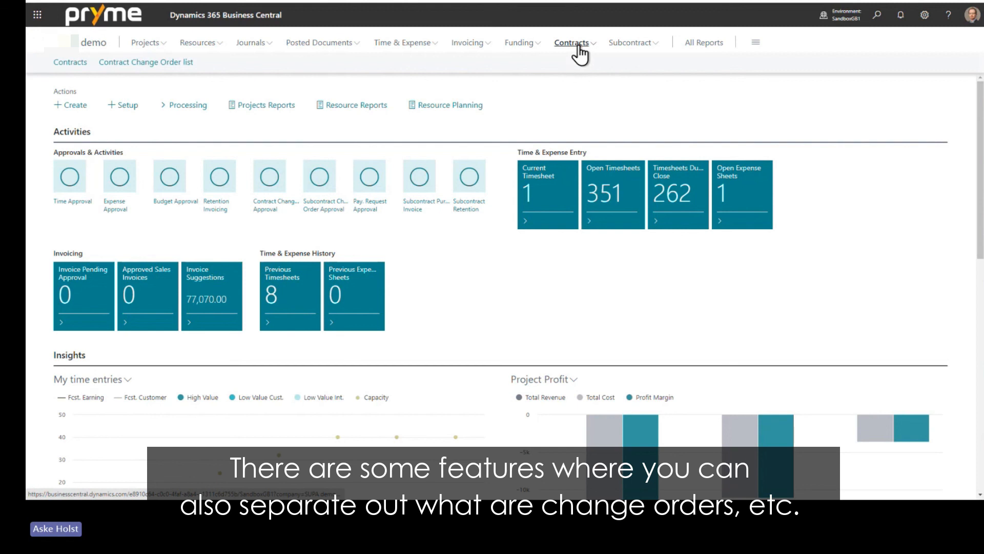
{"action": "left_click", "coordinate": [642, 44]}
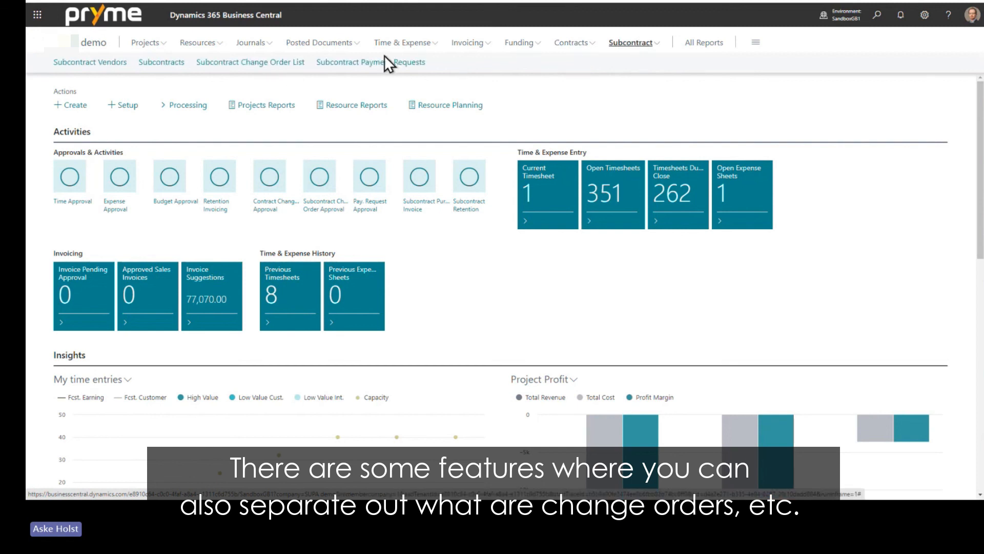